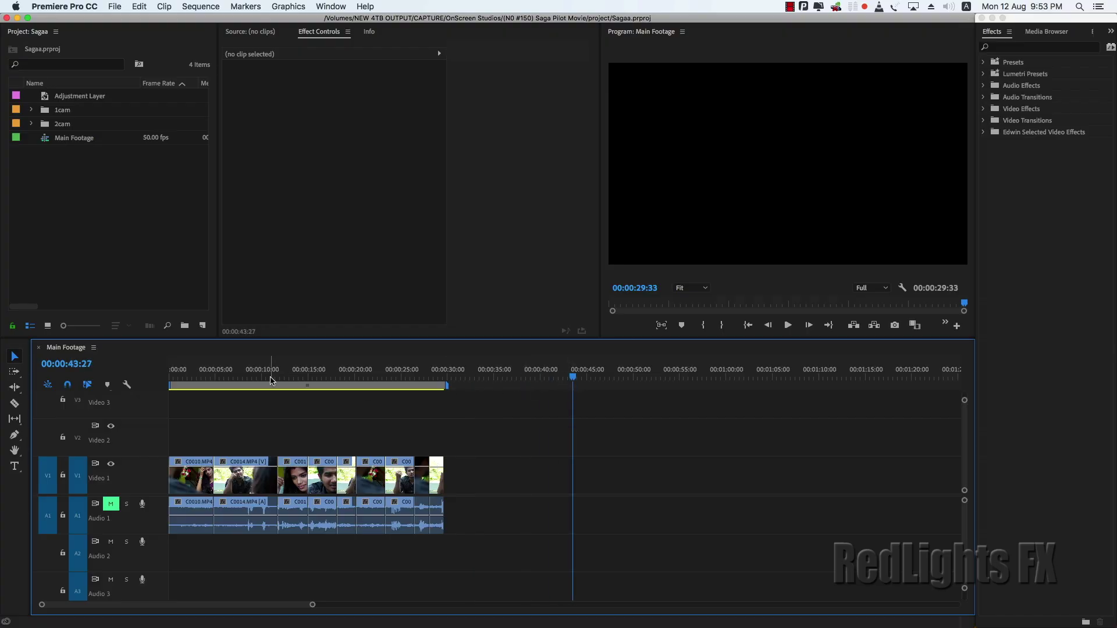
Preview the footage and zoom the timeline to about ten seconds, showing C0010 and C0014.
mouse_move(270, 381)
left_mouse_down()
mouse_move(405, 390)
mouse_move(177, 393)
mouse_move(168, 381)
left_mouse_up()
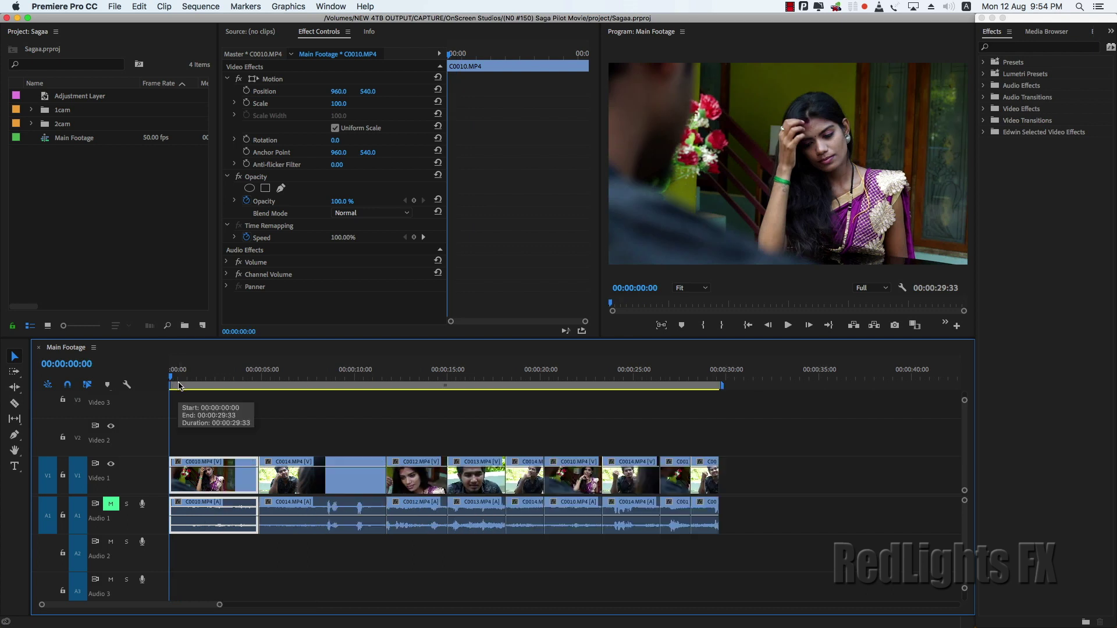
scroll(178, 386, "up", 5)
left_click_drag(240, 384, 203, 415)
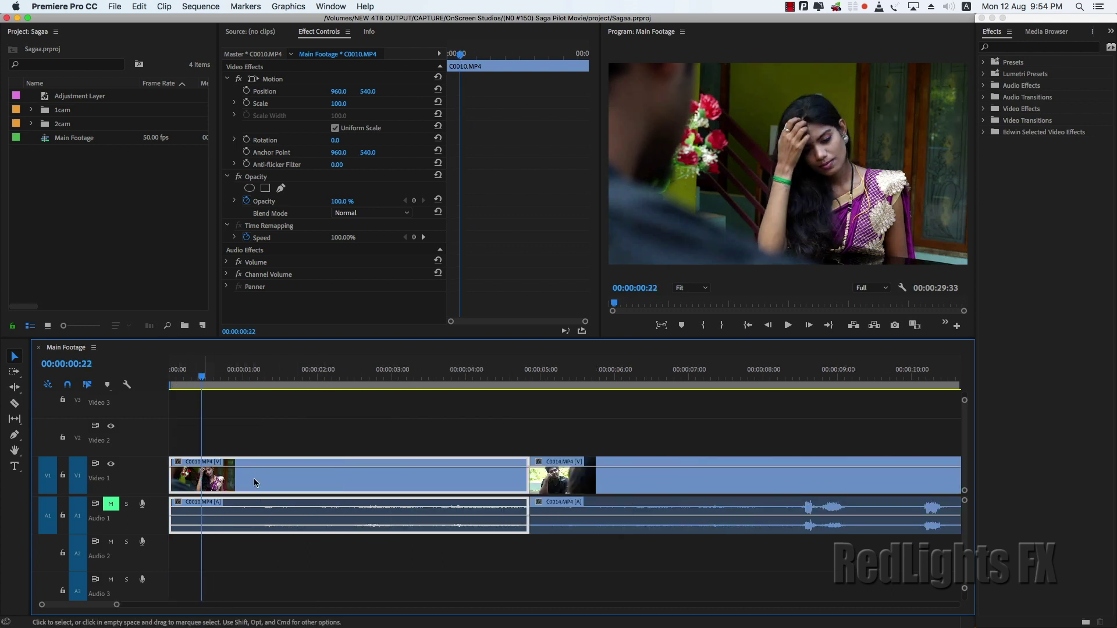
mouse_move(456, 377)
left_mouse_down()
mouse_move(180, 398)
mouse_move(208, 397)
left_mouse_up()
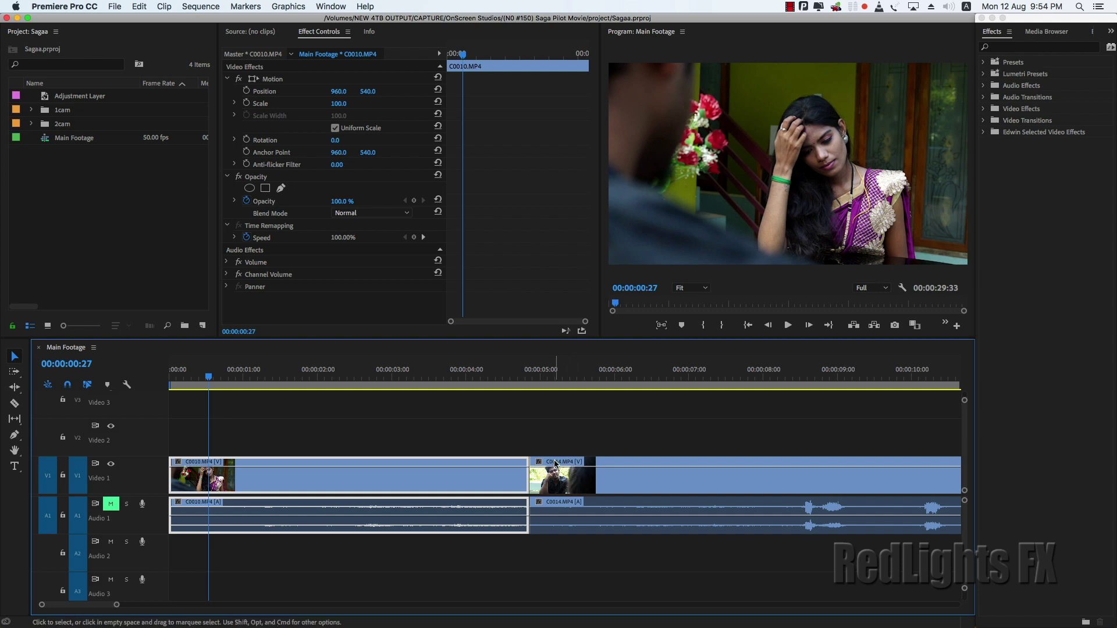
left_click_drag(209, 378, 192, 379)
Cut clip C0010 into several short pieces with the Razor tool.
left_click(196, 381)
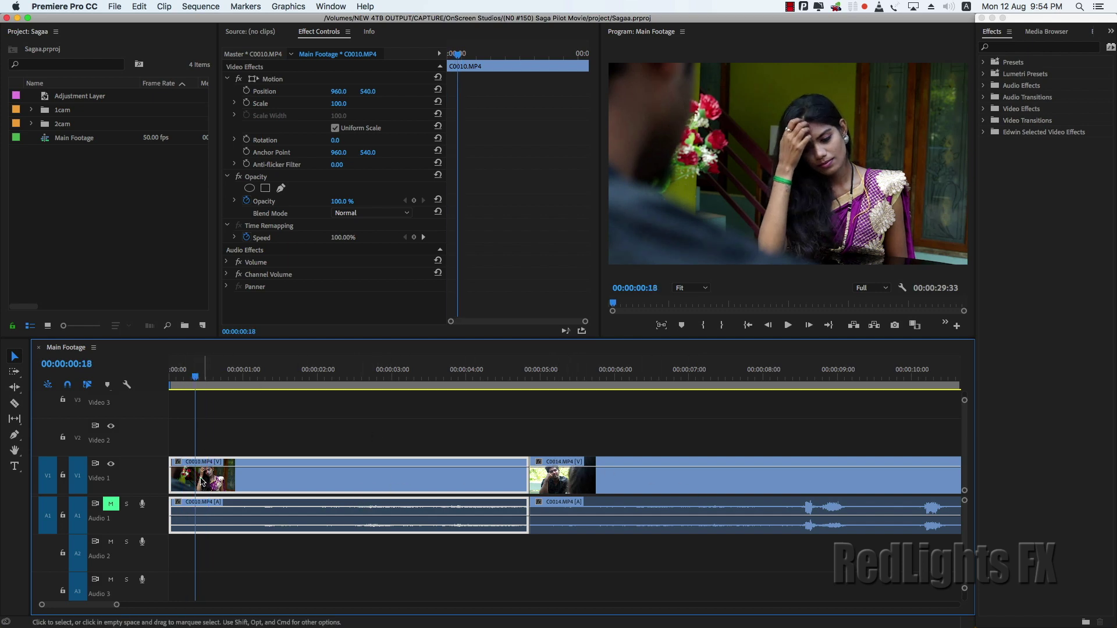
key("c")
left_click(195, 477)
left_click(239, 477)
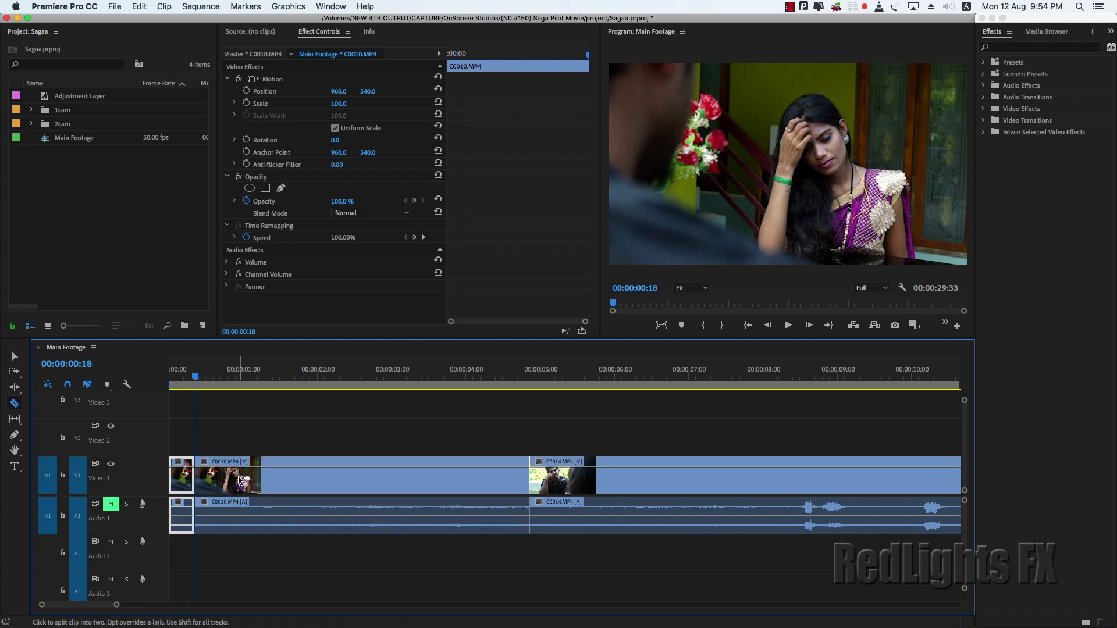
left_click(263, 477)
left_click(320, 477)
left_click(402, 477)
left_click(432, 477)
left_click(461, 477)
Lift C0010 pieces up onto Video 2, leaving gaps in Video 1.
key("v")
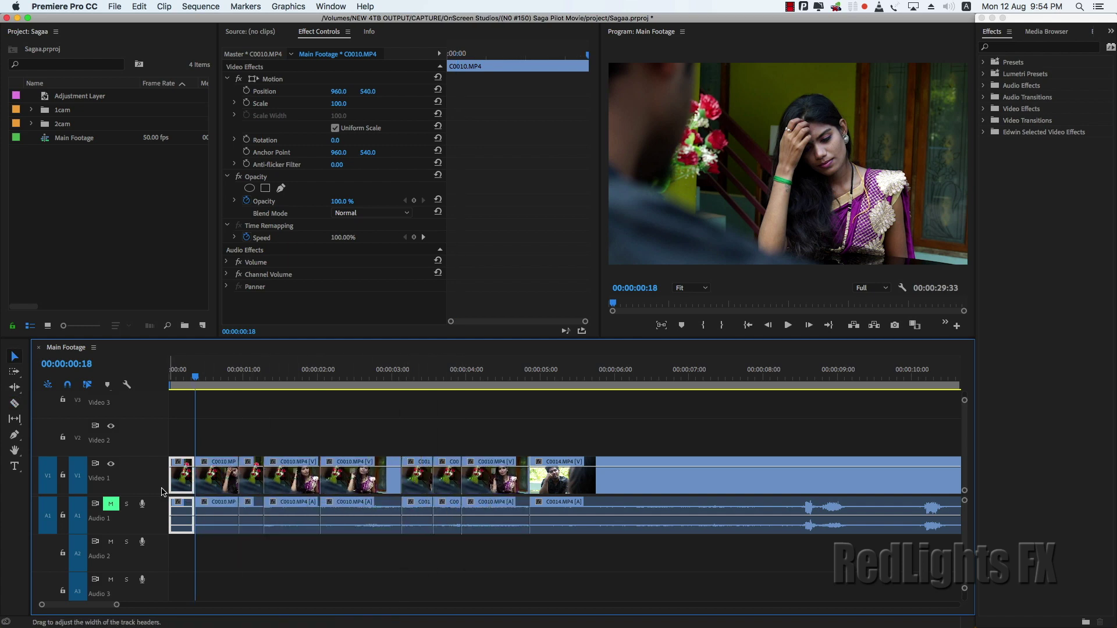
left_click_drag(217, 477, 217, 438)
left_click_drag(269, 475, 269, 437)
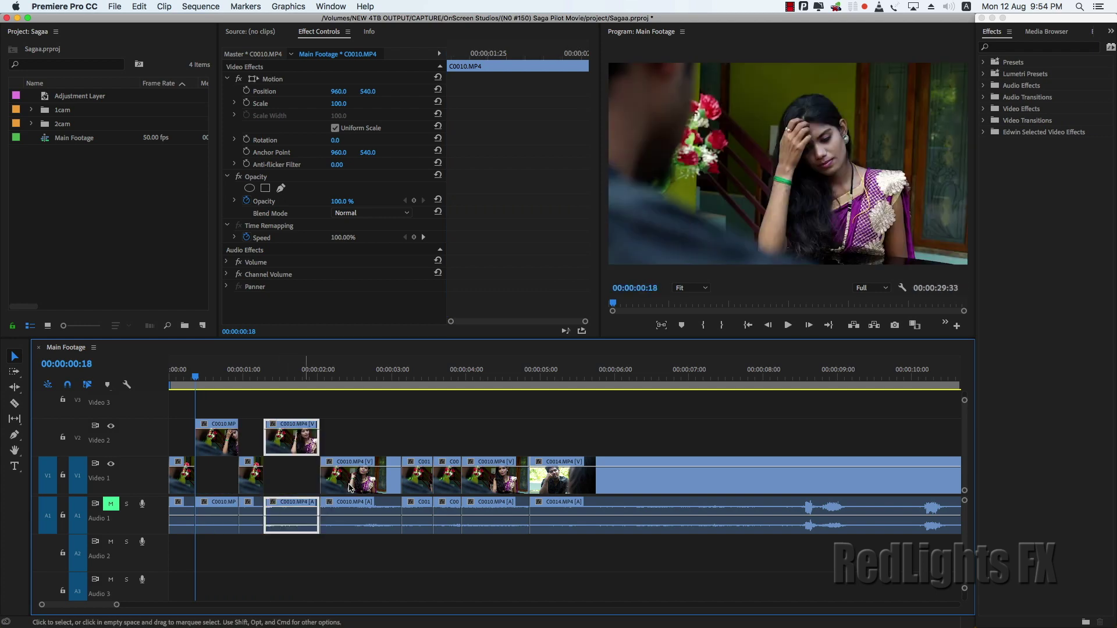
left_click_drag(454, 480, 453, 458)
mouse_move(425, 384)
left_mouse_down()
mouse_move(474, 384)
mouse_move(186, 406)
mouse_move(175, 377)
left_mouse_up()
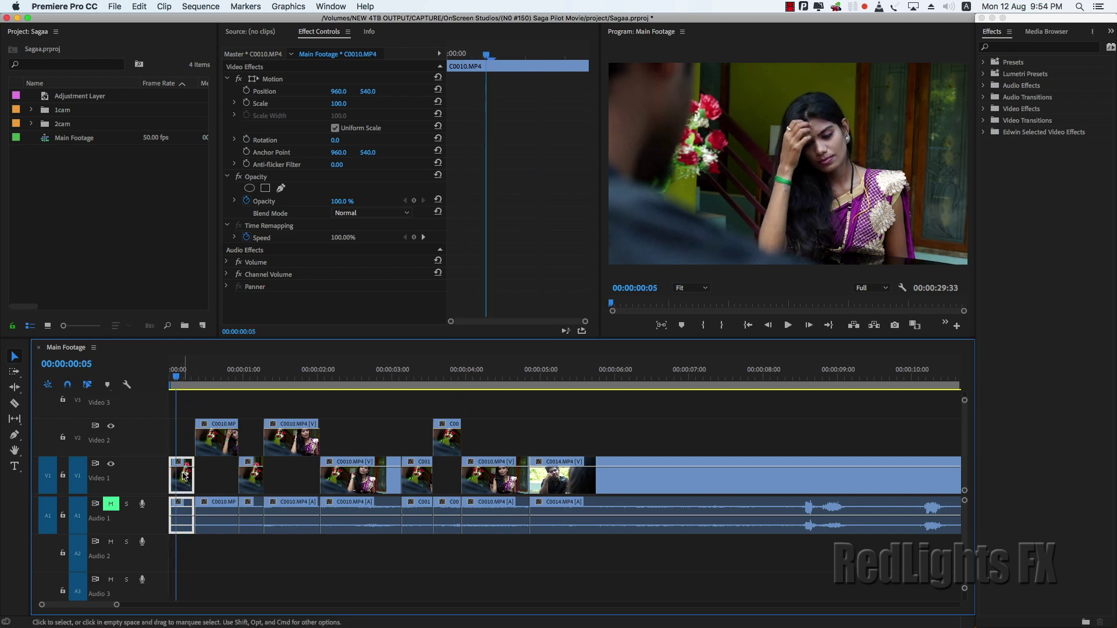
Play back and scrub the sequence to review the layered cuts.
key("l")
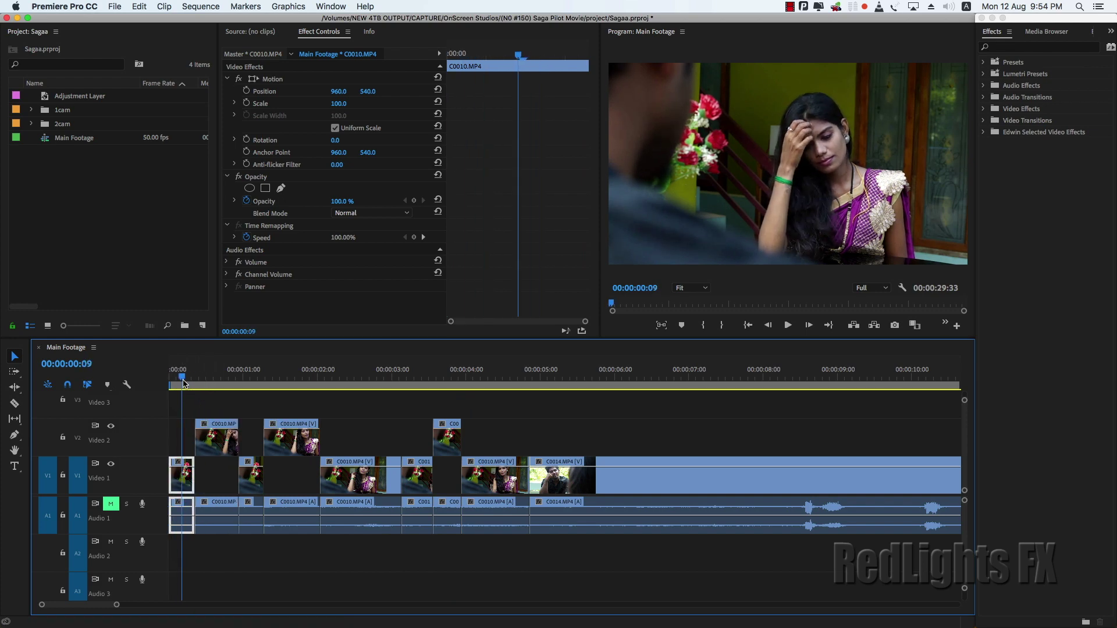
key("l")
key("l")
left_click_drag(433, 398, 530, 403)
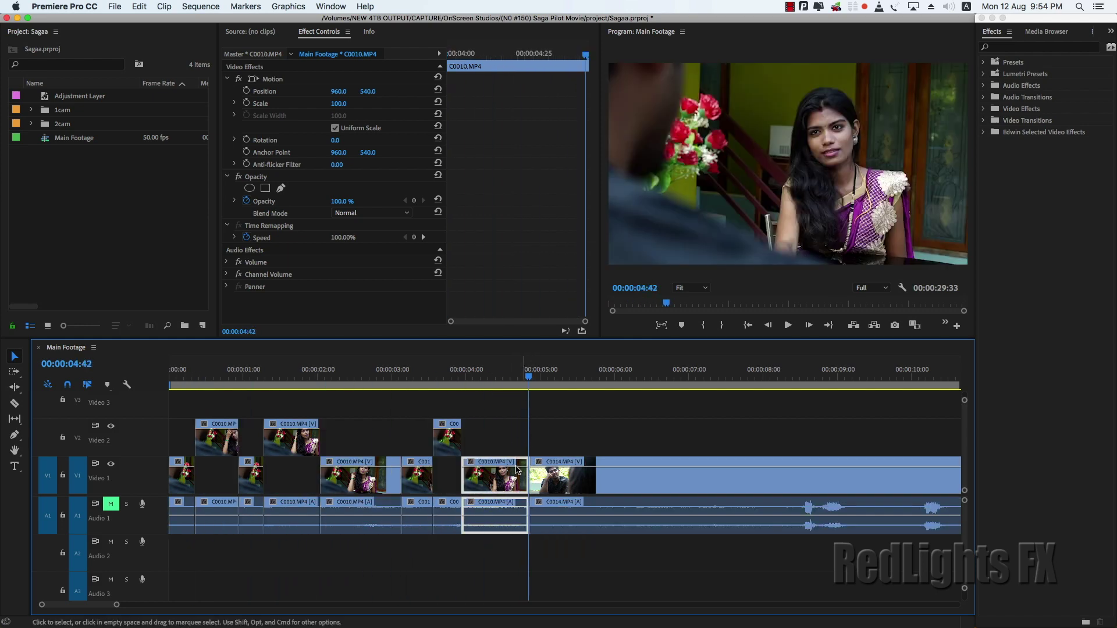
mouse_move(518, 375)
left_mouse_down()
mouse_move(200, 373)
mouse_move(246, 375)
mouse_move(255, 390)
left_mouse_up()
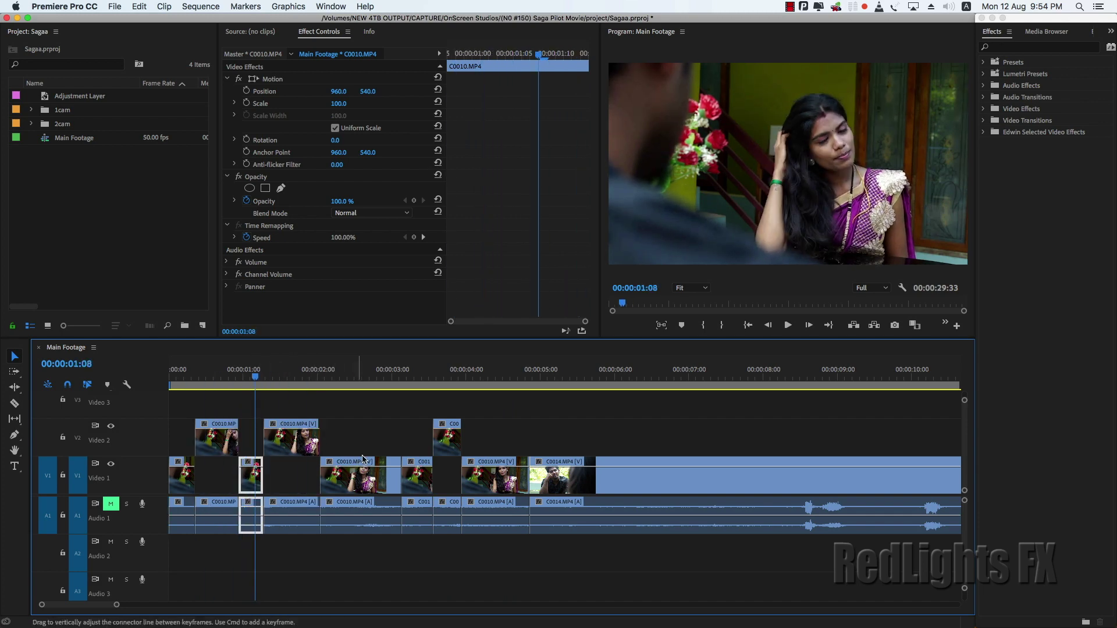
key("j")
key("k")
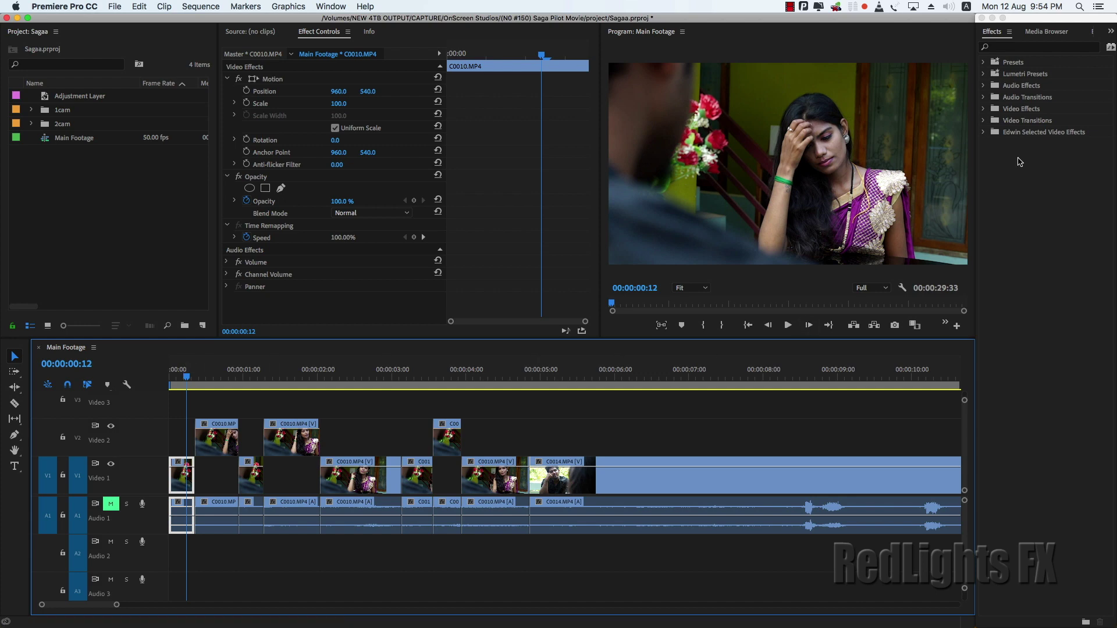
Open the Lumetri Color panel and push the first clip's Tint toward magenta.
left_click(1112, 38)
left_click(1097, 99)
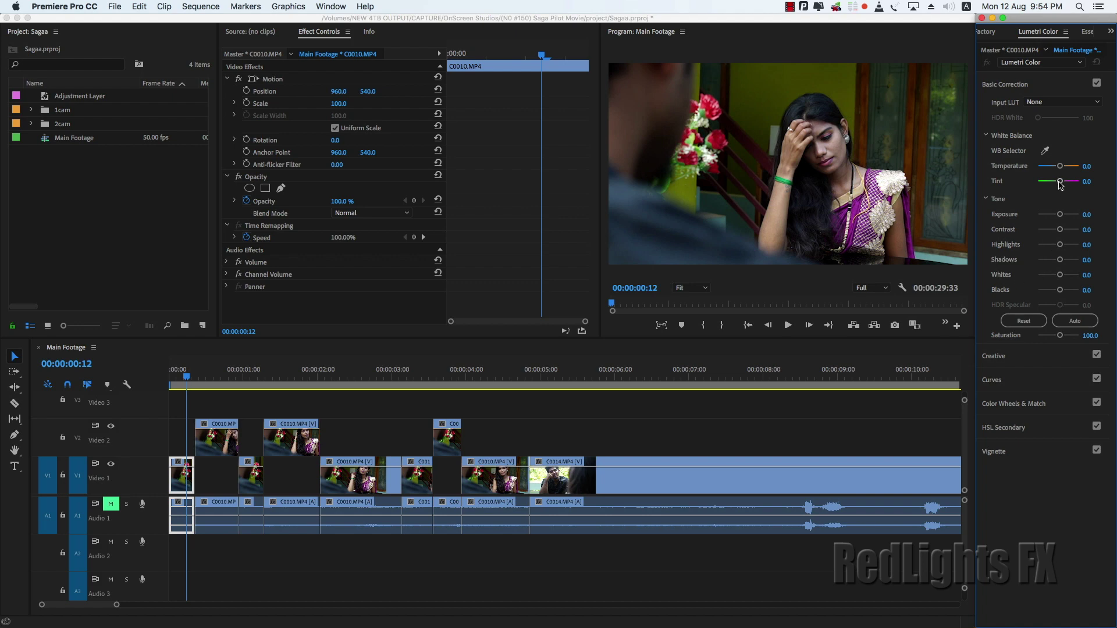
left_click_drag(1059, 182, 1074, 181)
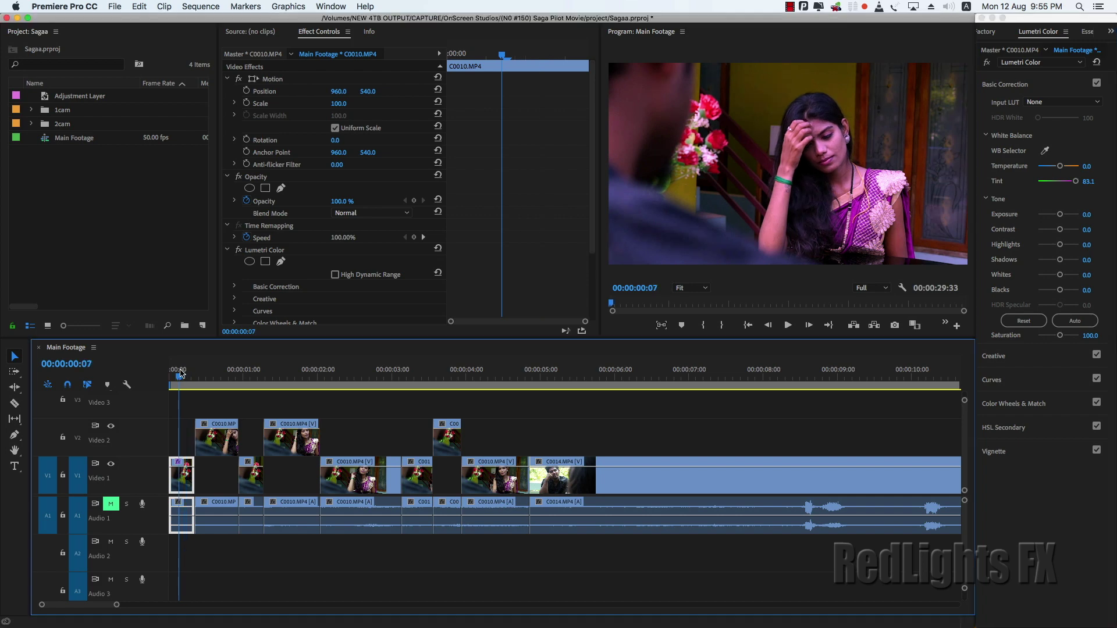
Delete the Lumetri Color effect from the first C0010 clip in Effect Controls.
left_click_drag(185, 374, 183, 375)
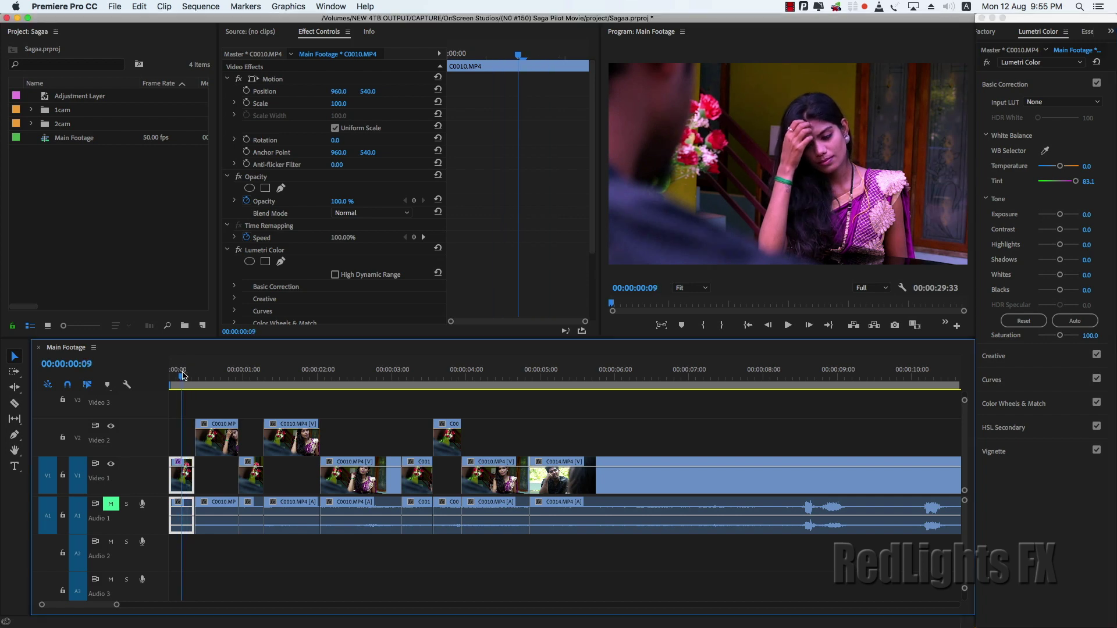
left_click_drag(183, 375, 202, 375)
left_click(209, 453)
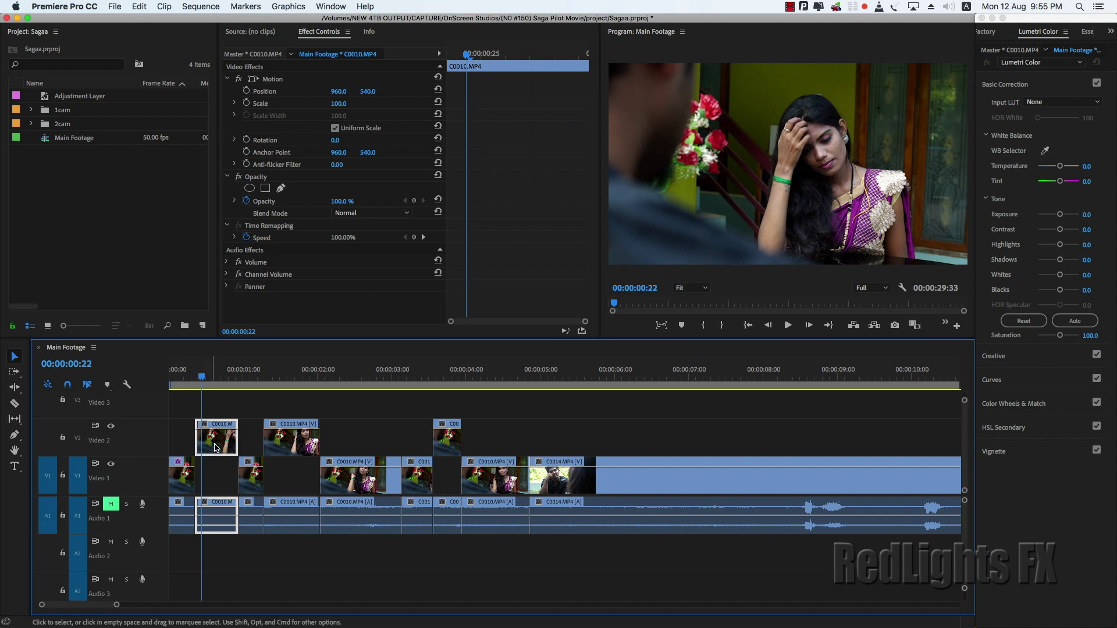
left_click(193, 380)
left_click_drag(192, 379, 183, 377)
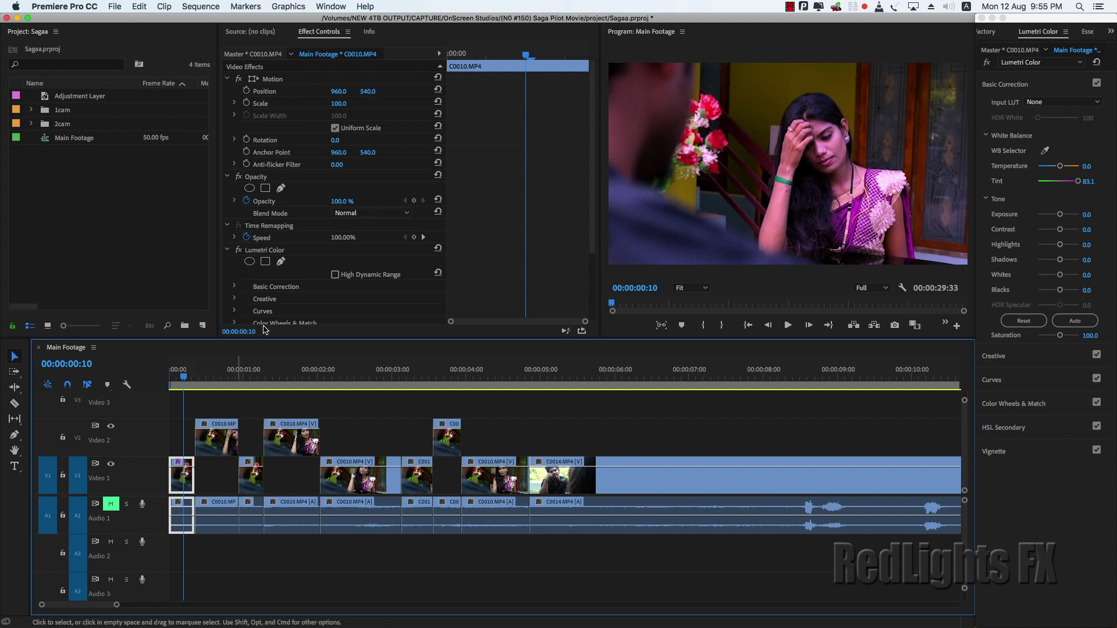
left_click(260, 250)
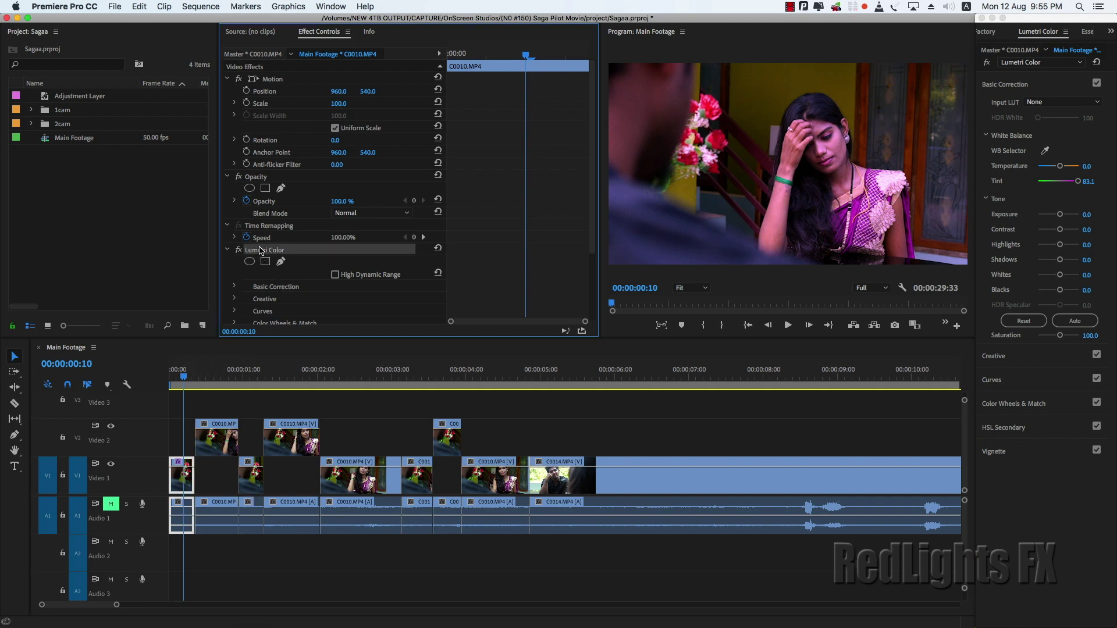
key("Delete")
left_click(178, 379)
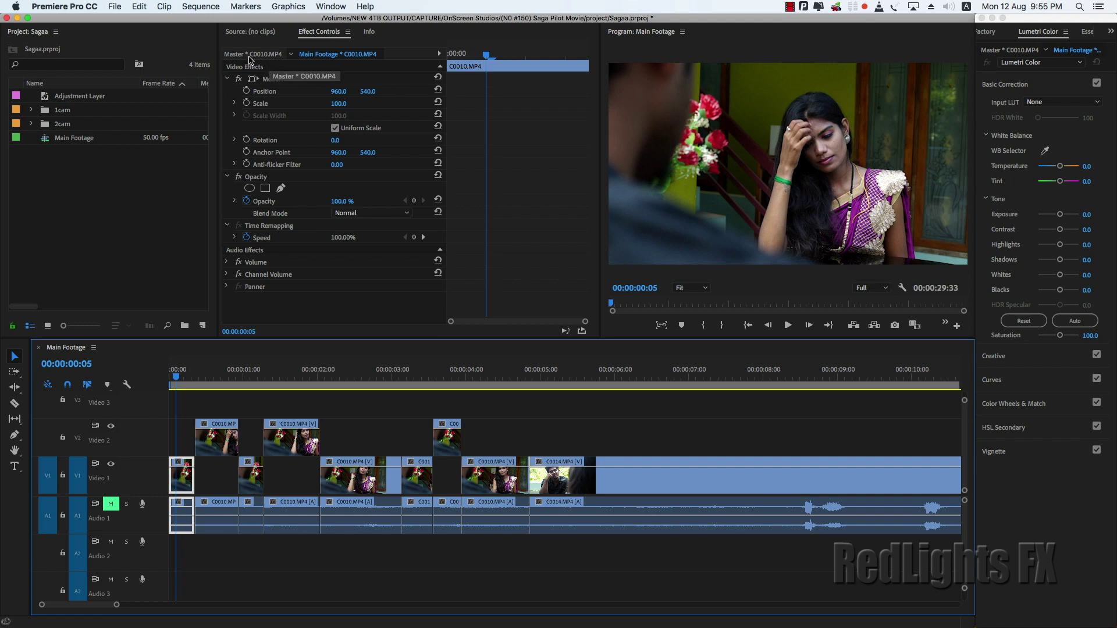
Set the C0010 master clip's Lumetri Tint to 100, then scrub to confirm every piece turns magenta.
left_click(258, 55)
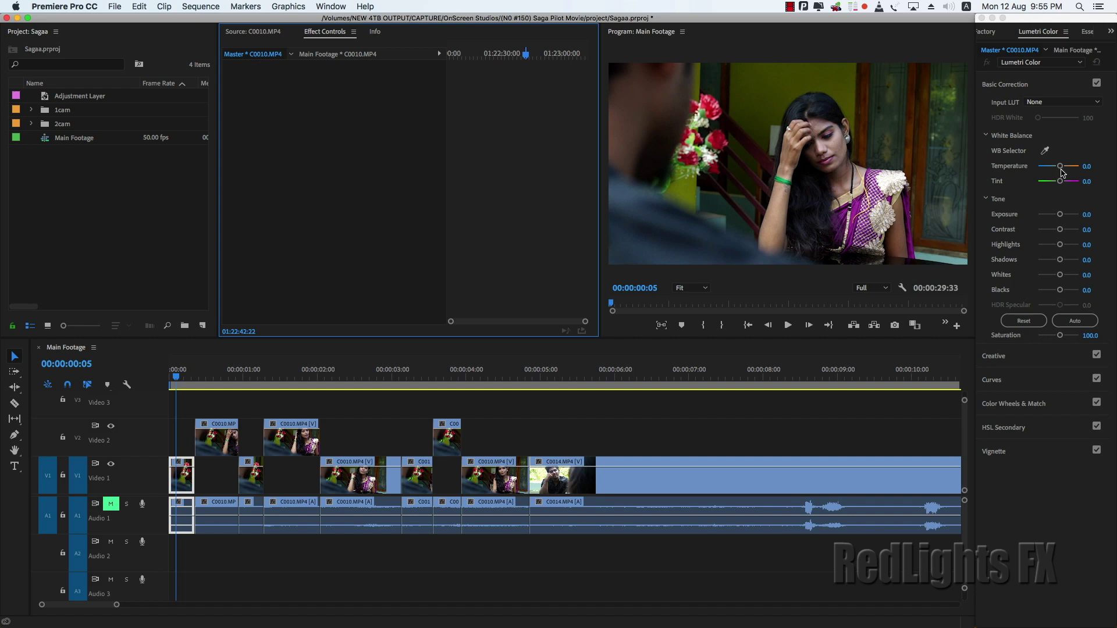
left_click_drag(1061, 181, 1081, 183)
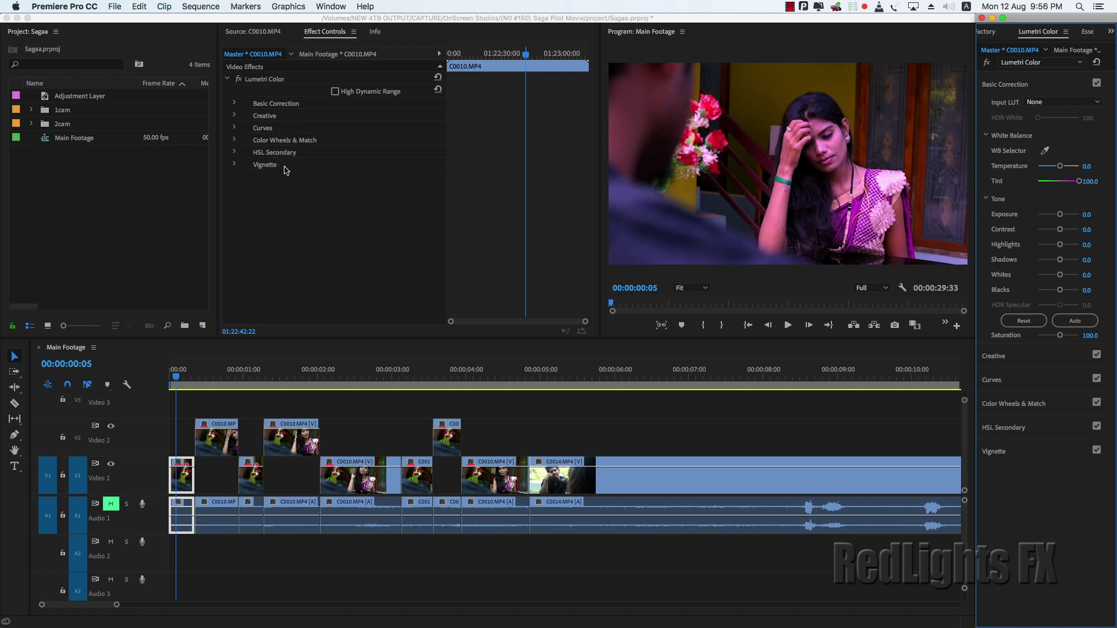
left_click(180, 375)
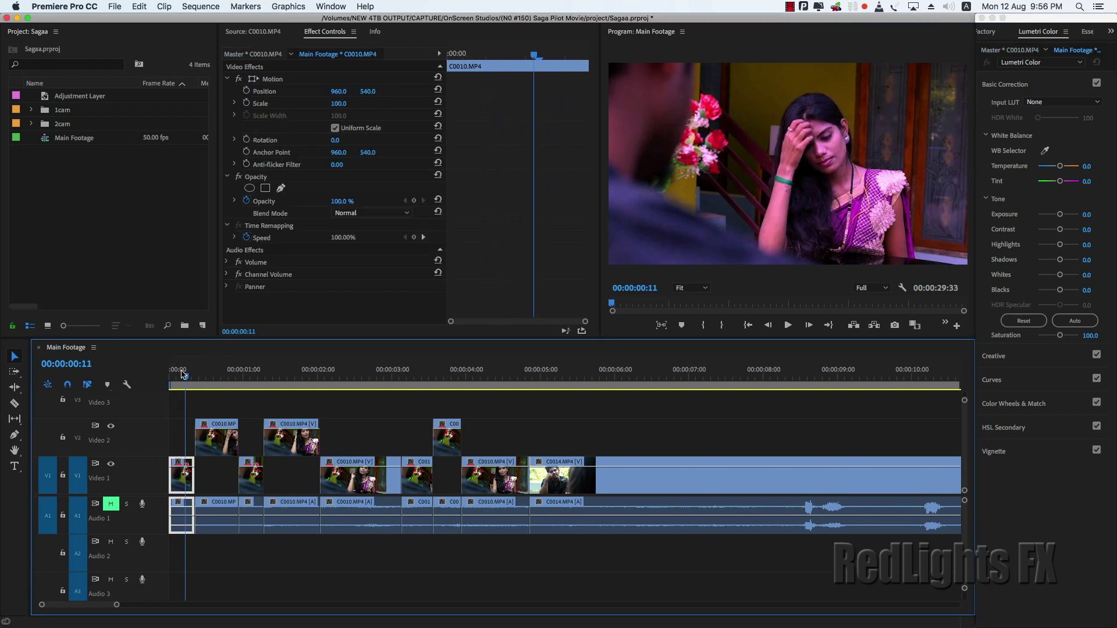
left_click_drag(180, 375, 254, 373)
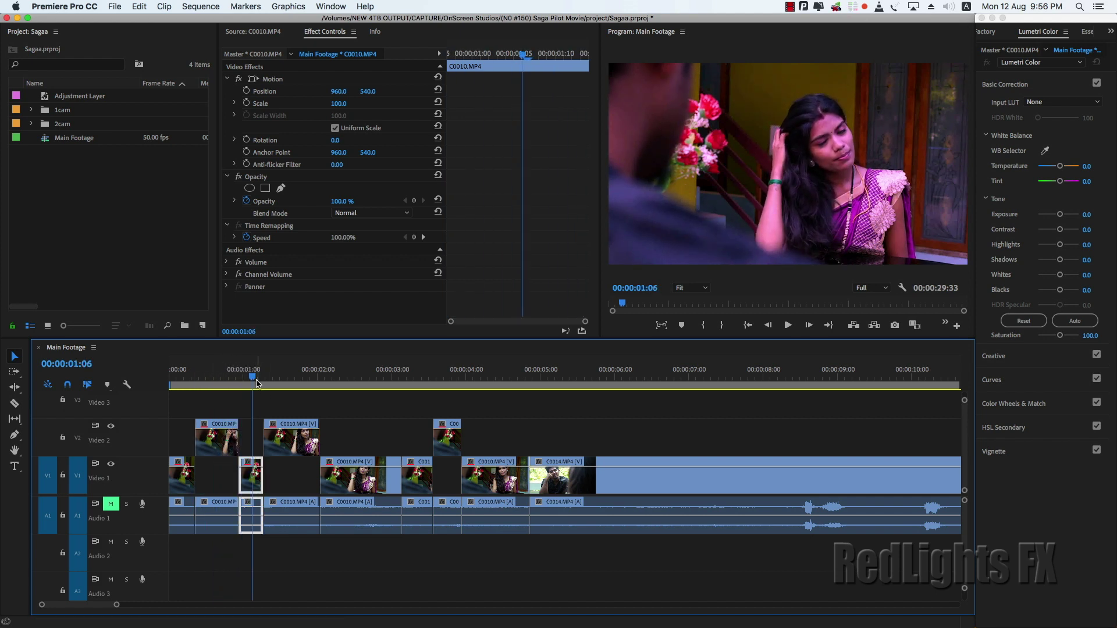
mouse_move(254, 373)
left_mouse_down()
mouse_move(420, 373)
mouse_move(512, 391)
left_mouse_up()
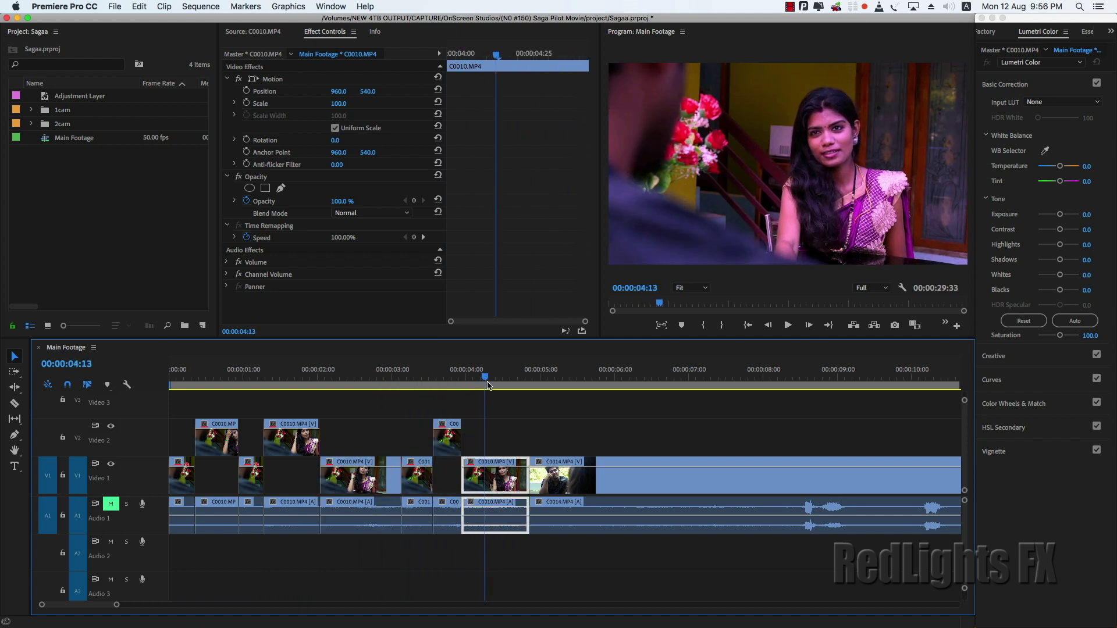
mouse_move(511, 392)
left_mouse_down()
mouse_move(539, 389)
mouse_move(173, 390)
left_mouse_up()
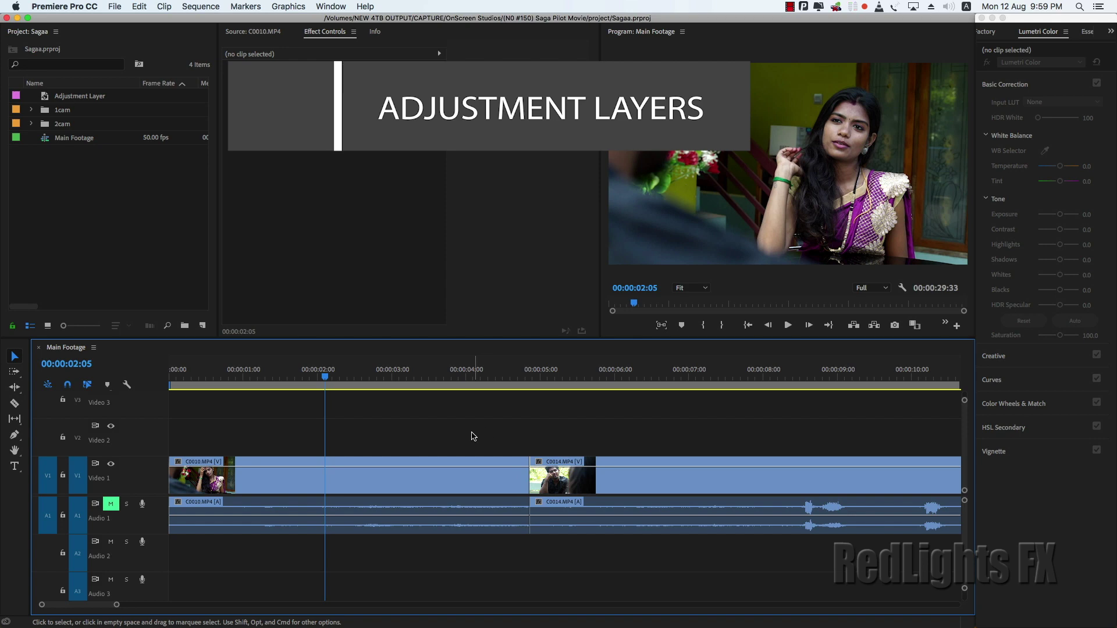
Fit the whole sequence in the timeline and select the first clip, C0010.
key("minus")
key("minus")
left_click(189, 377)
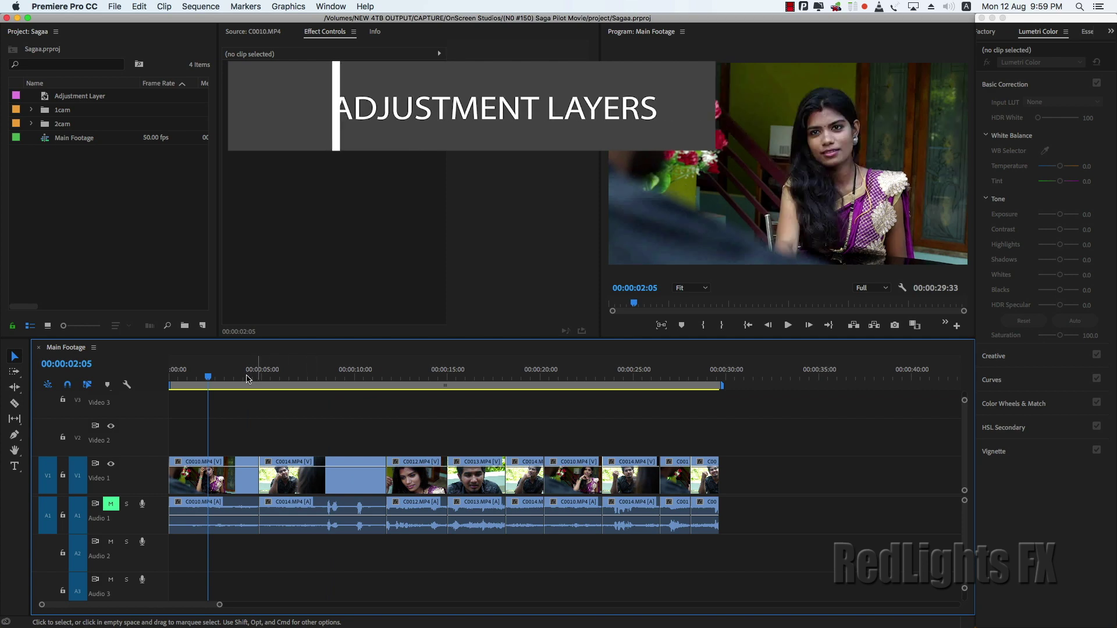
mouse_move(205, 386)
left_mouse_down()
mouse_move(443, 383)
mouse_move(255, 400)
left_mouse_up()
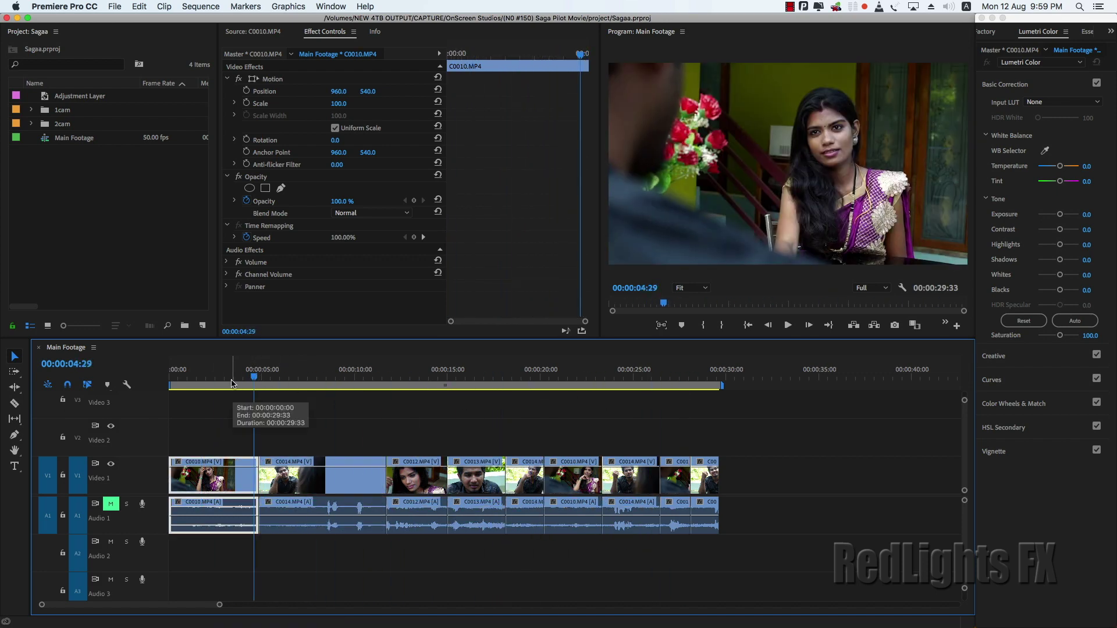
mouse_move(255, 400)
left_mouse_down()
mouse_move(314, 384)
mouse_move(414, 397)
left_mouse_up()
left_click(213, 399)
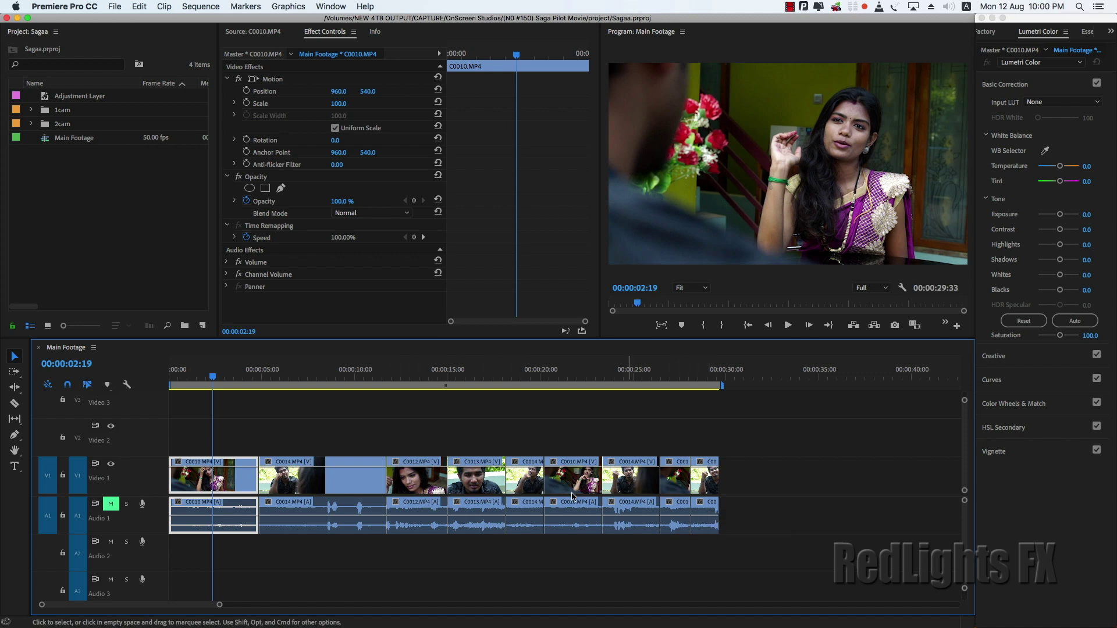
mouse_move(232, 379)
left_mouse_down()
mouse_move(185, 390)
mouse_move(219, 401)
left_mouse_up()
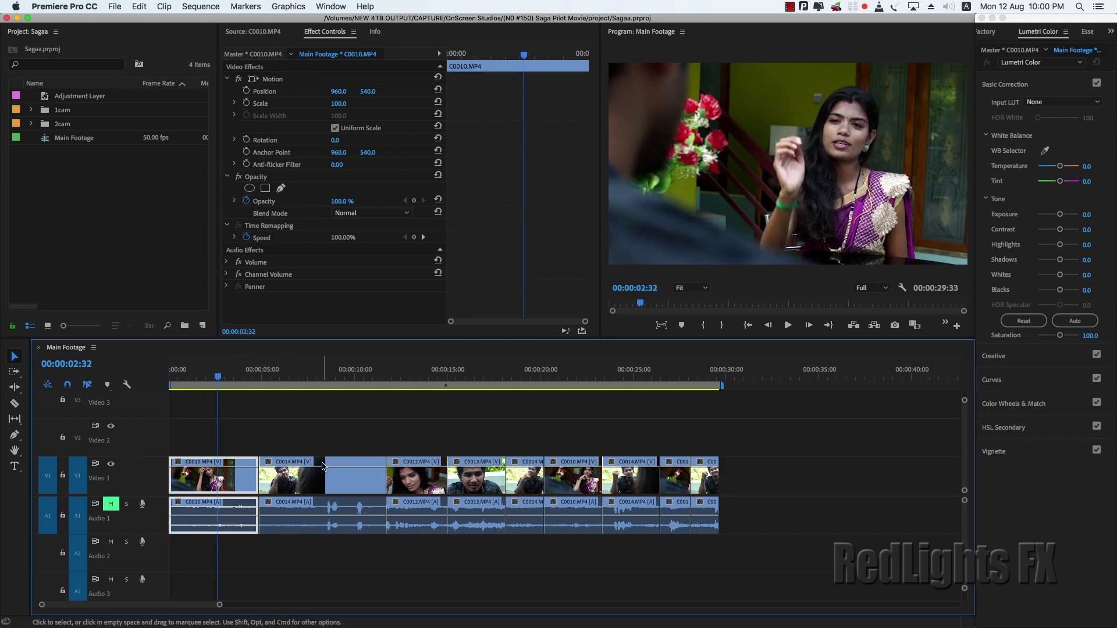
left_click(187, 374)
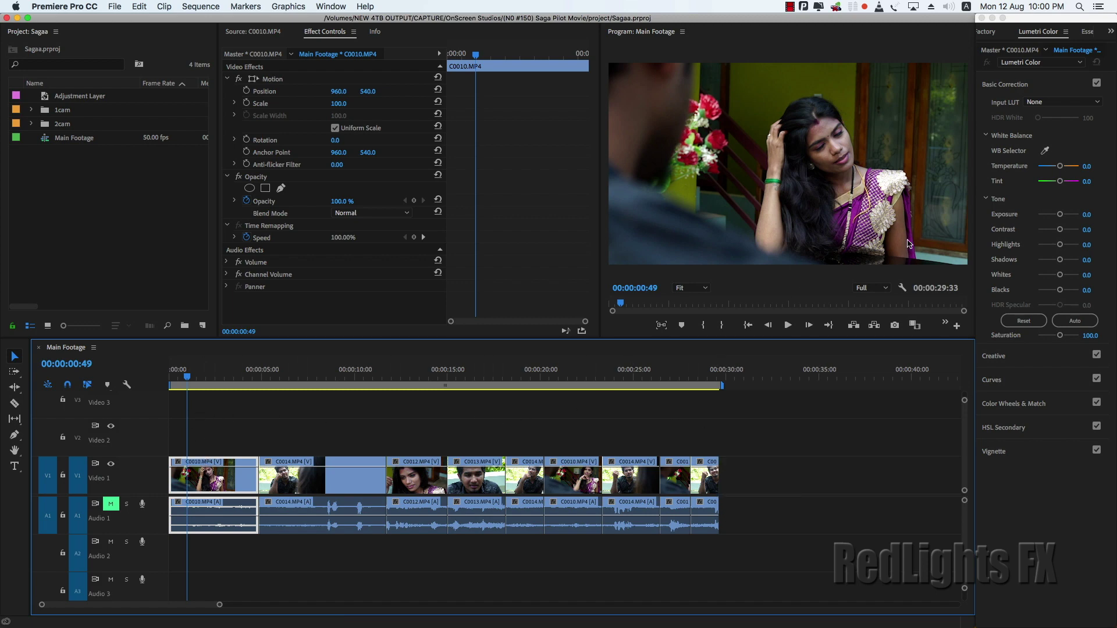
Grade C0010 with Tint -88.7, C0014 with Temperature 94.4 and C0012 with Tint 69.0.
mouse_move(1059, 182)
left_mouse_down()
mouse_move(1071, 181)
mouse_move(1039, 181)
left_mouse_up()
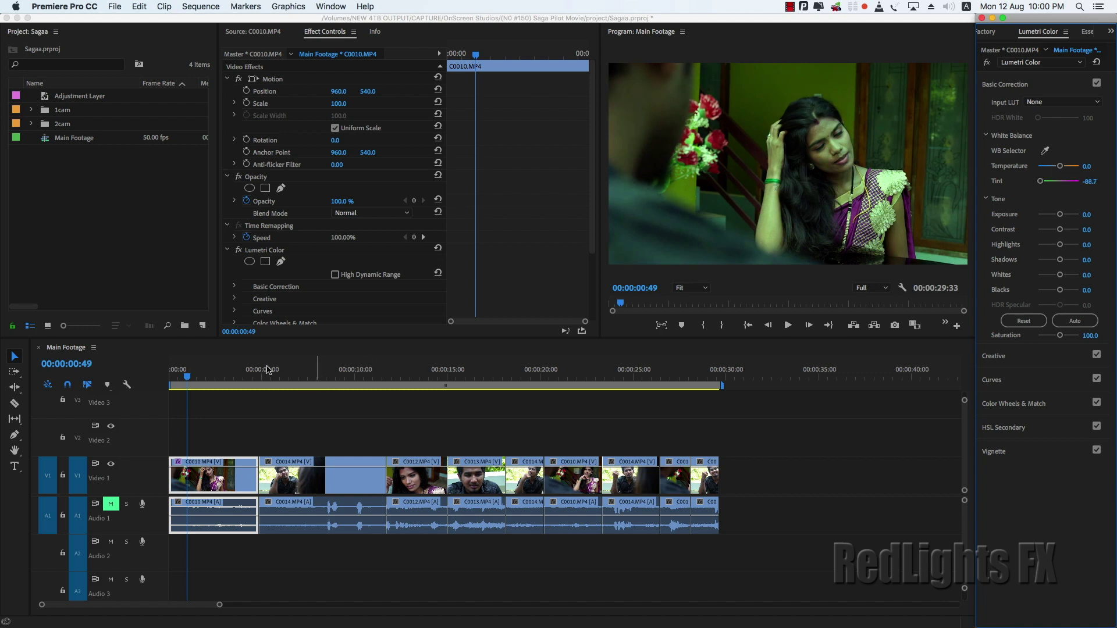
left_click_drag(187, 378, 335, 378)
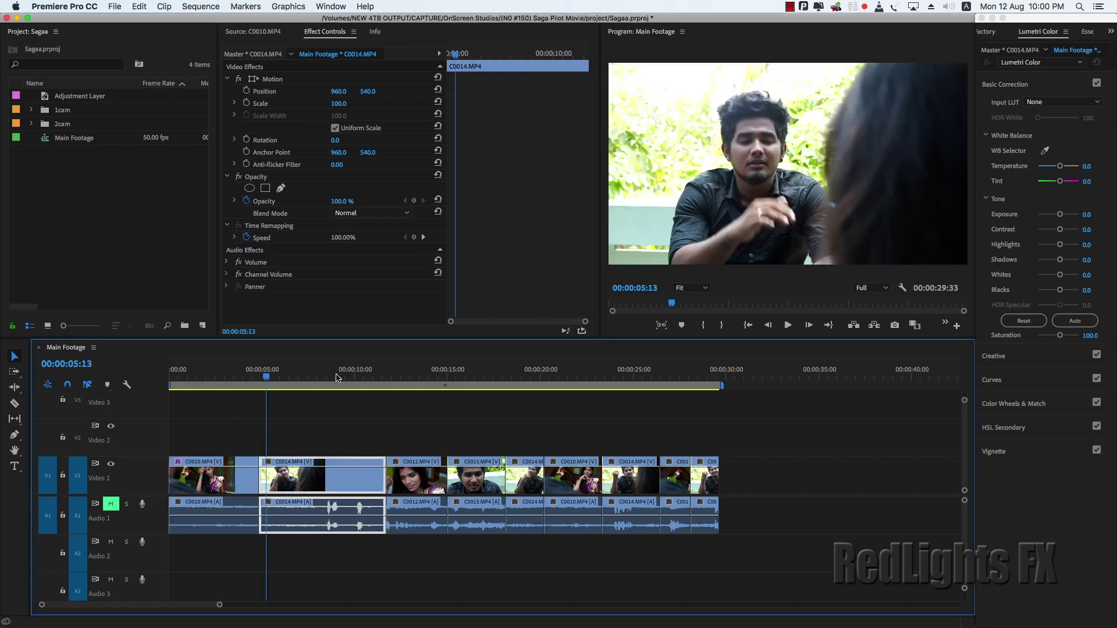
left_click_drag(1060, 167, 1078, 166)
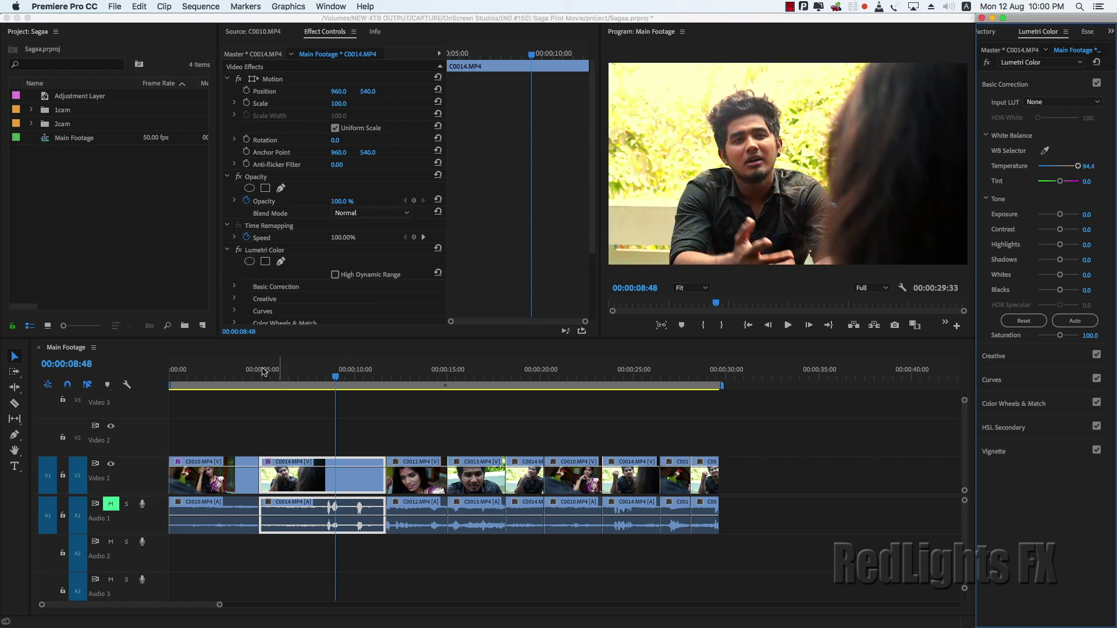
left_click(425, 372)
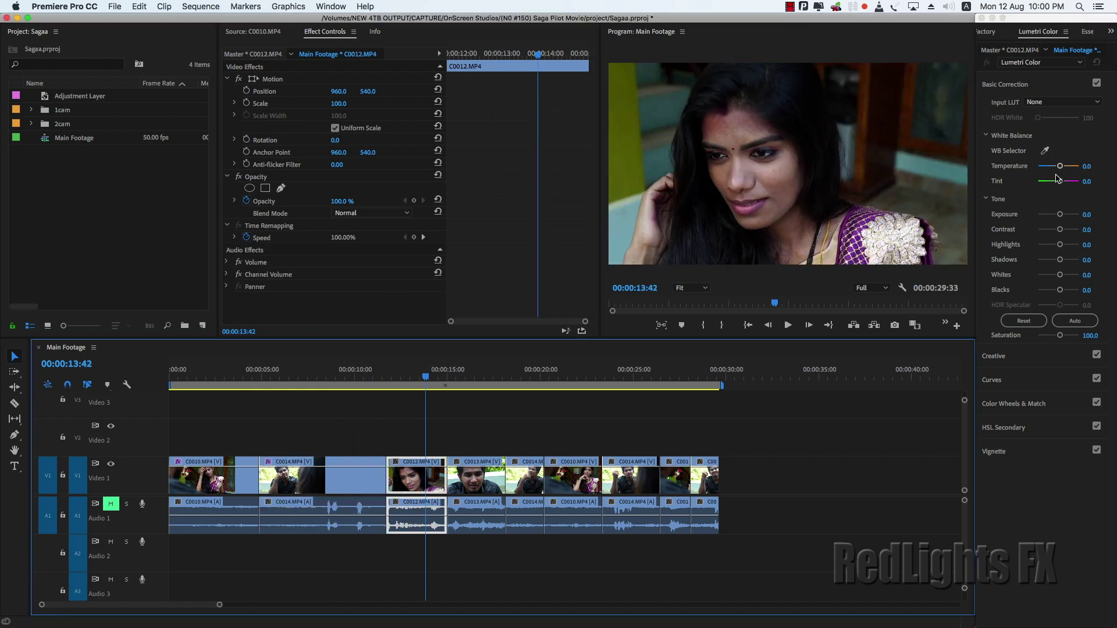
left_click_drag(1060, 182, 1073, 182)
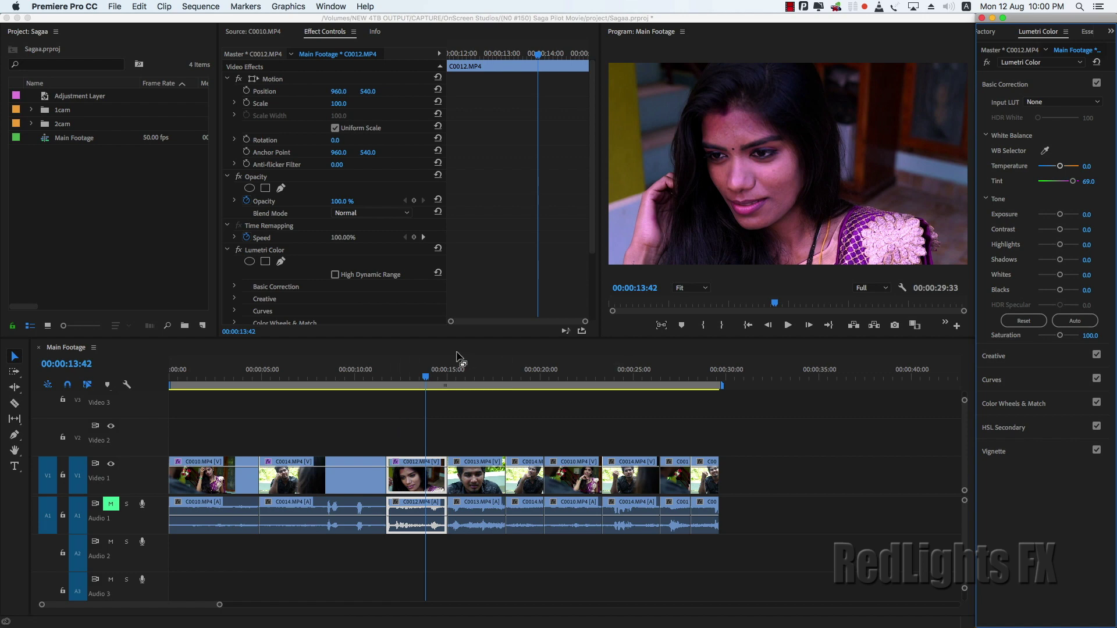
mouse_move(402, 372)
left_mouse_down()
mouse_move(233, 375)
mouse_move(418, 377)
mouse_move(208, 377)
mouse_move(359, 397)
mouse_move(212, 407)
left_mouse_up()
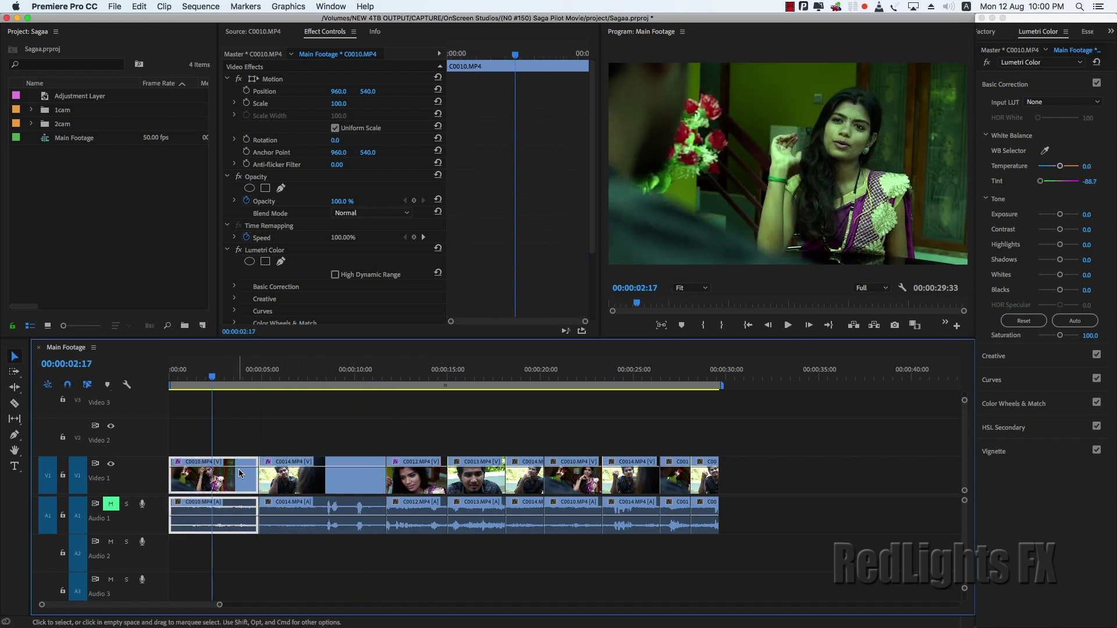
left_click(112, 464)
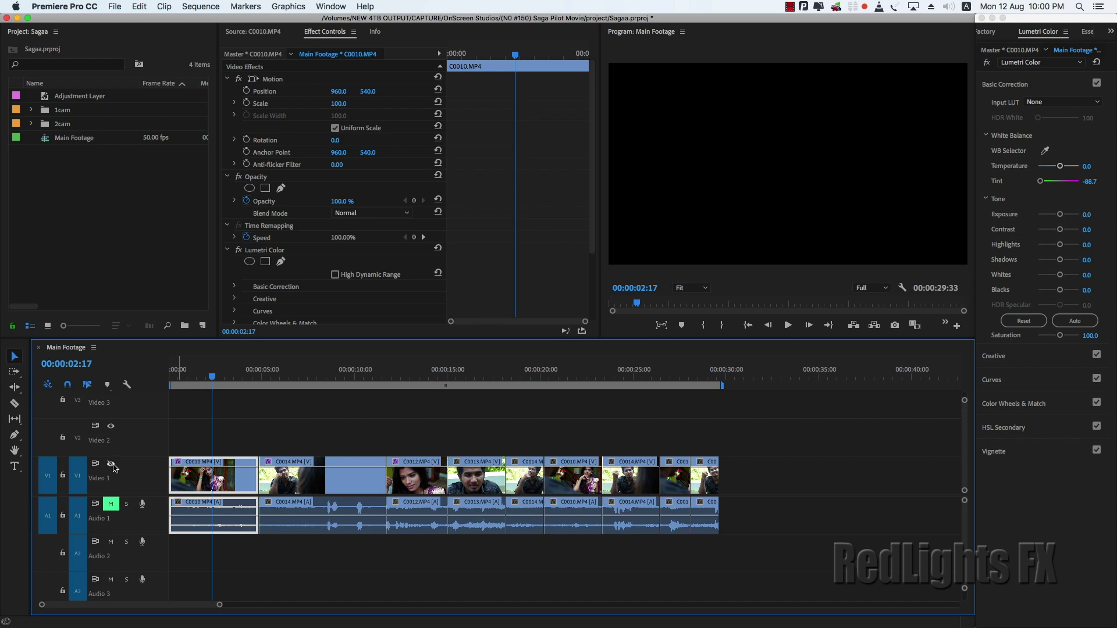
left_click(112, 464)
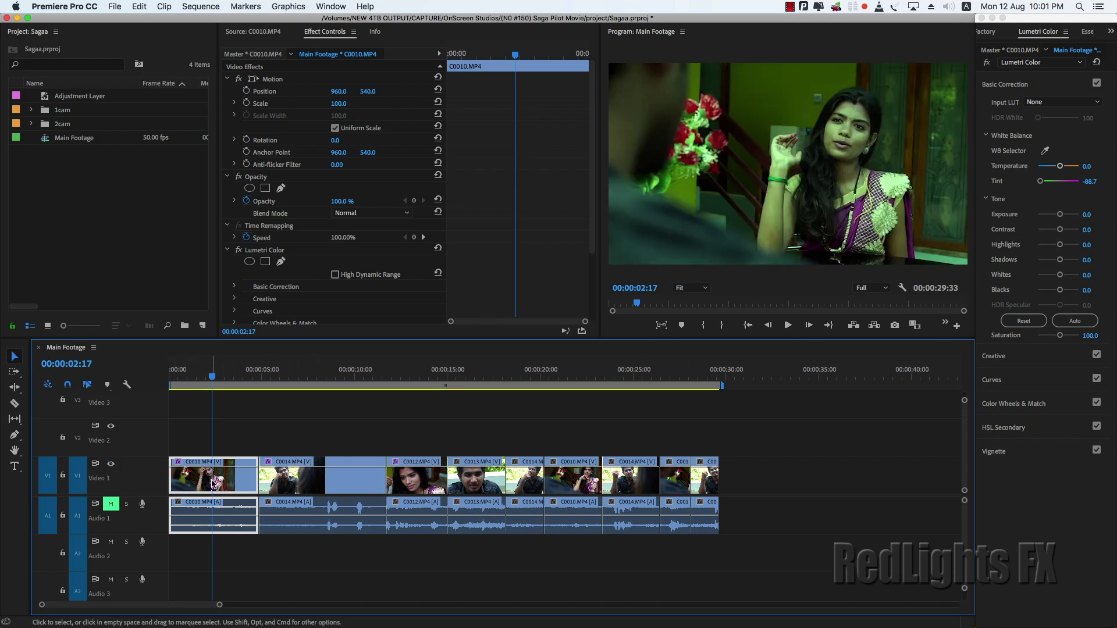
left_click(239, 251)
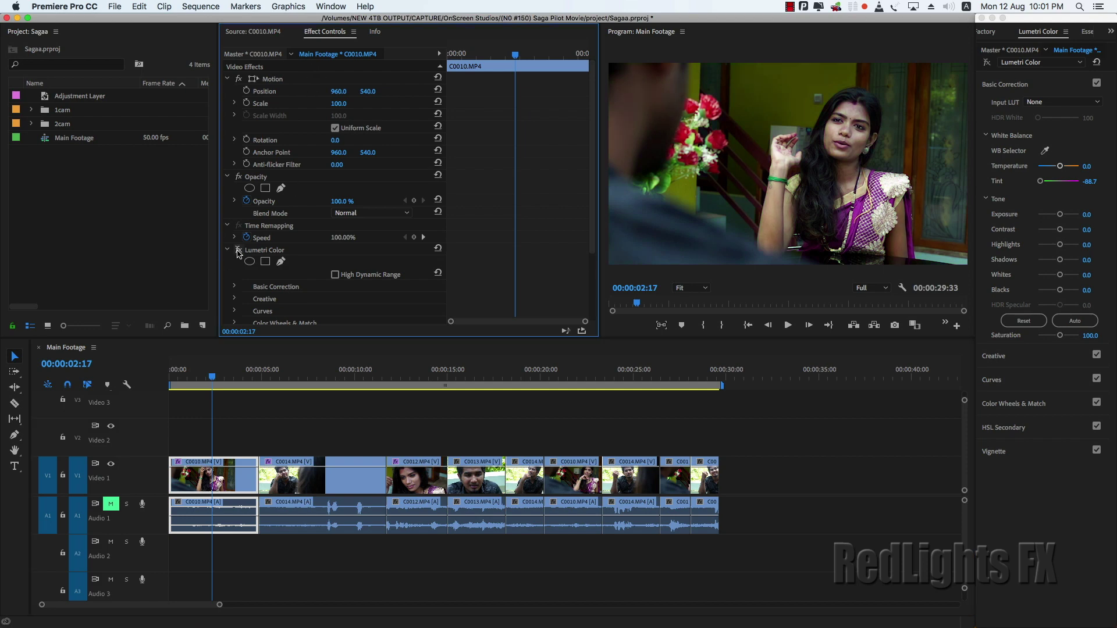
left_click(239, 251)
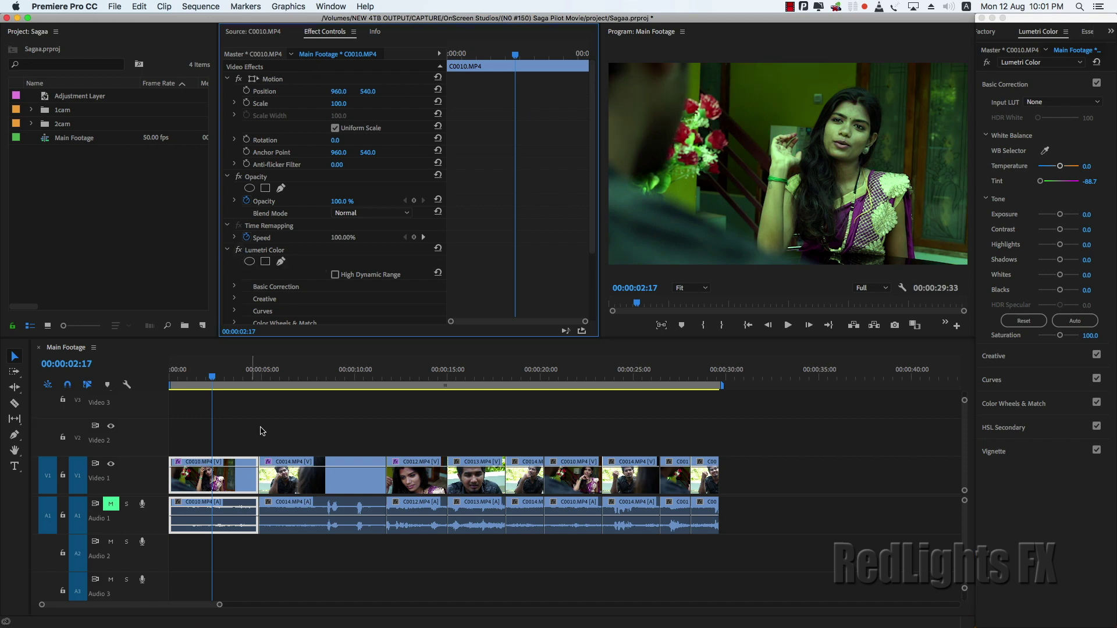
left_click(298, 478)
left_click(291, 377)
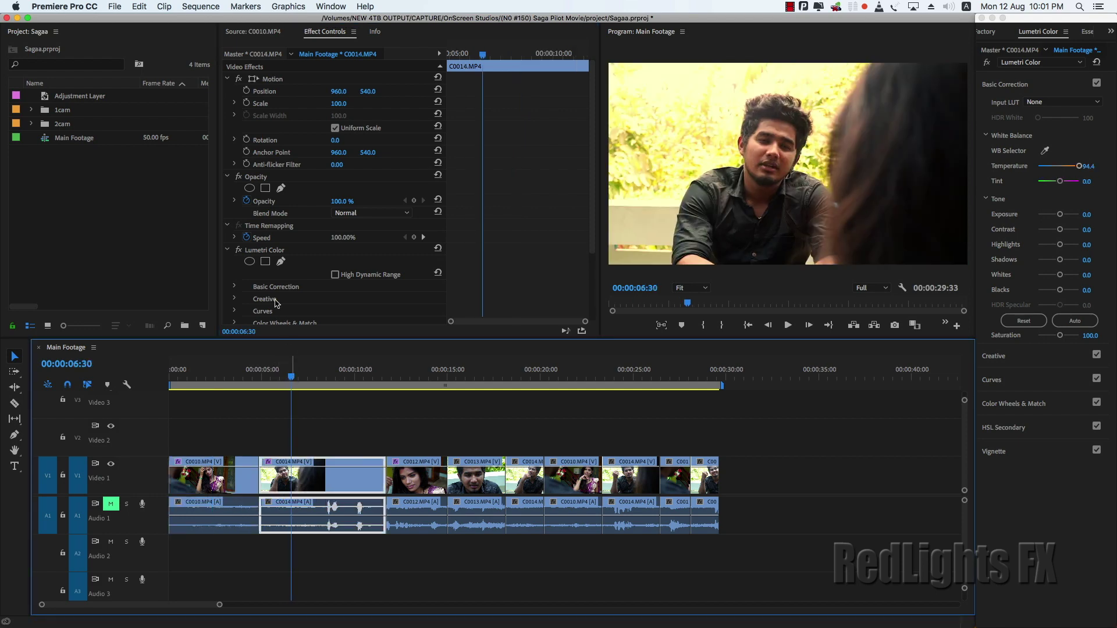
left_click(238, 250)
left_click(263, 377)
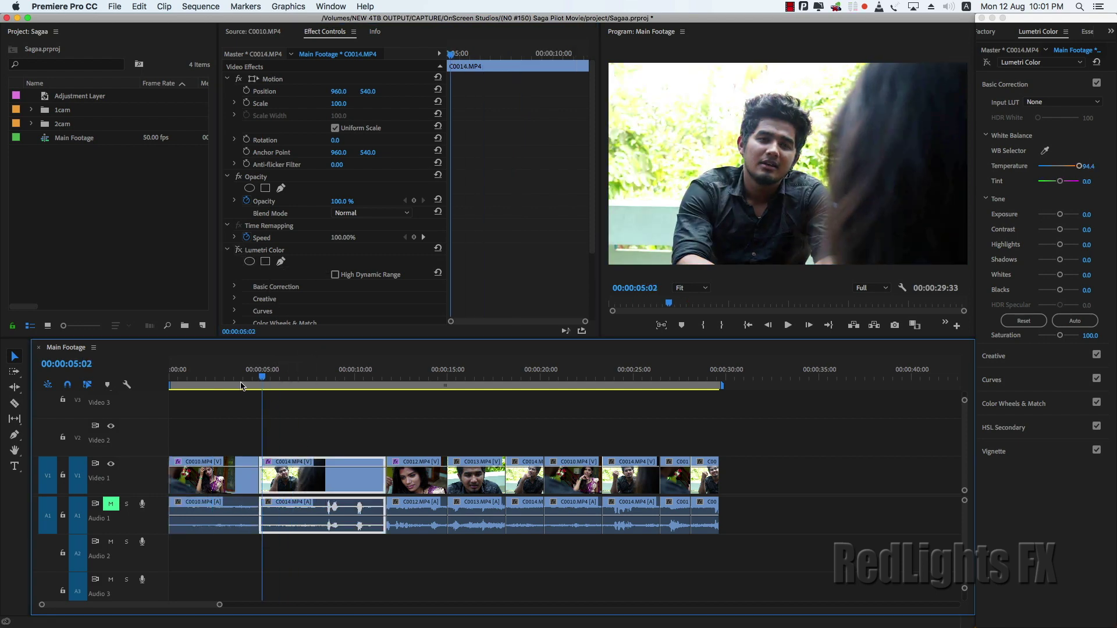
left_click(211, 378)
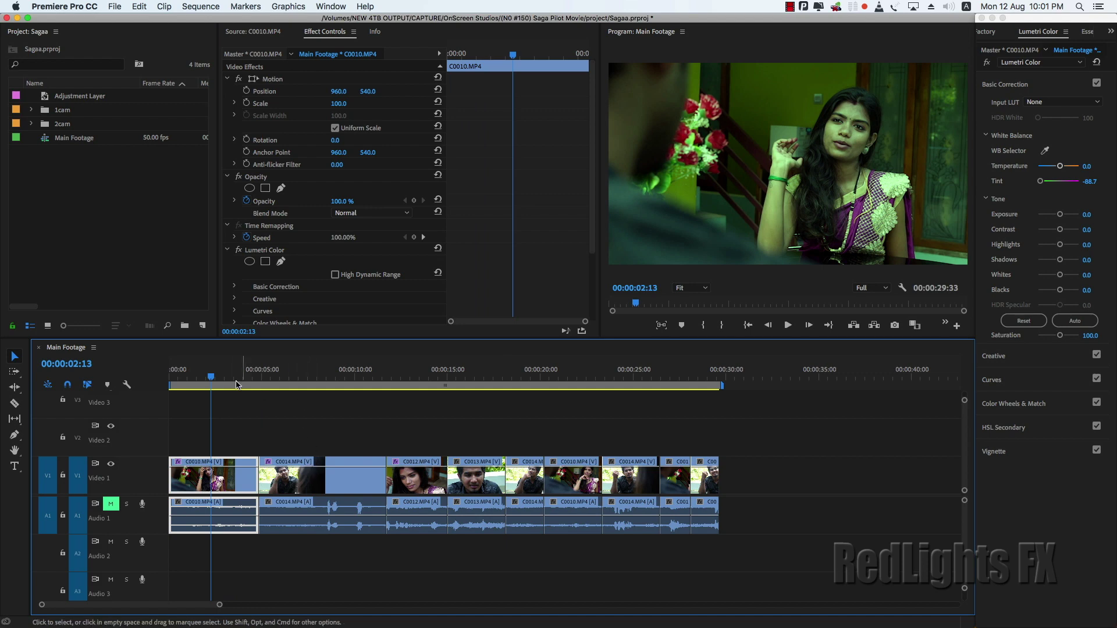
left_click(288, 377)
left_click(404, 377)
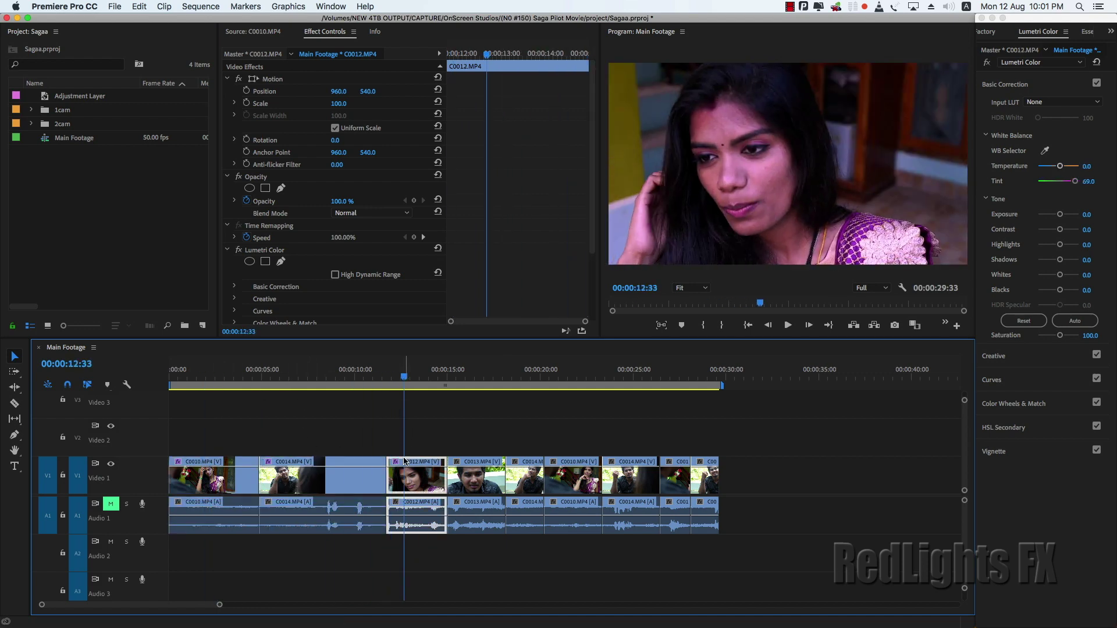
left_click(272, 251)
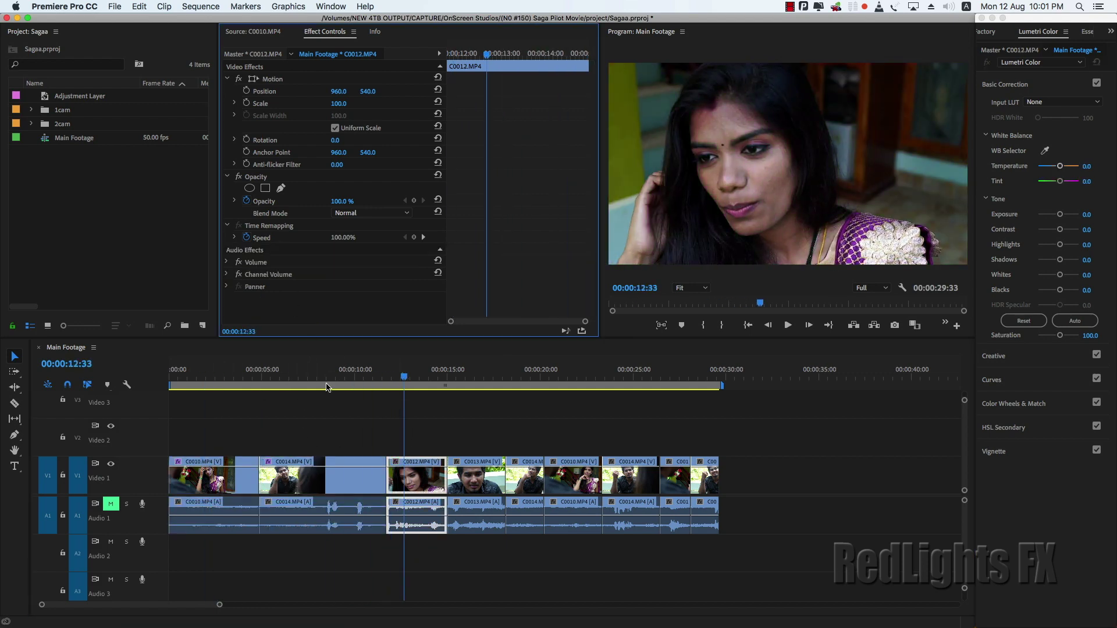
left_click(269, 377)
left_click(226, 377)
left_click(304, 448)
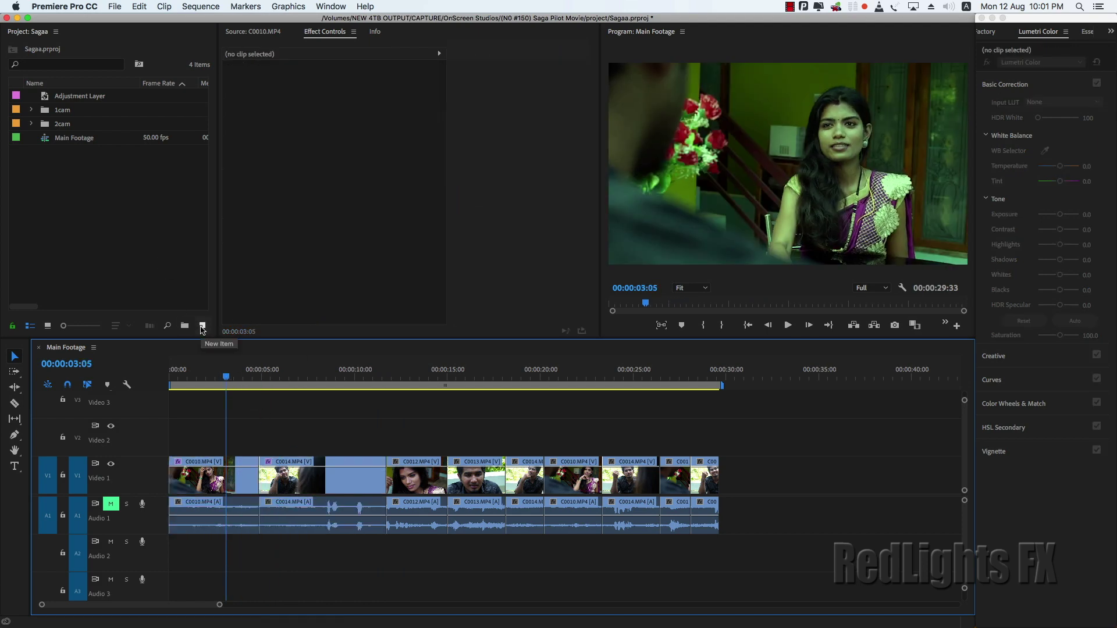
Create a 1920×1080, 50 fps adjustment layer and lay it across the sequence on Video 2.
left_click(202, 326)
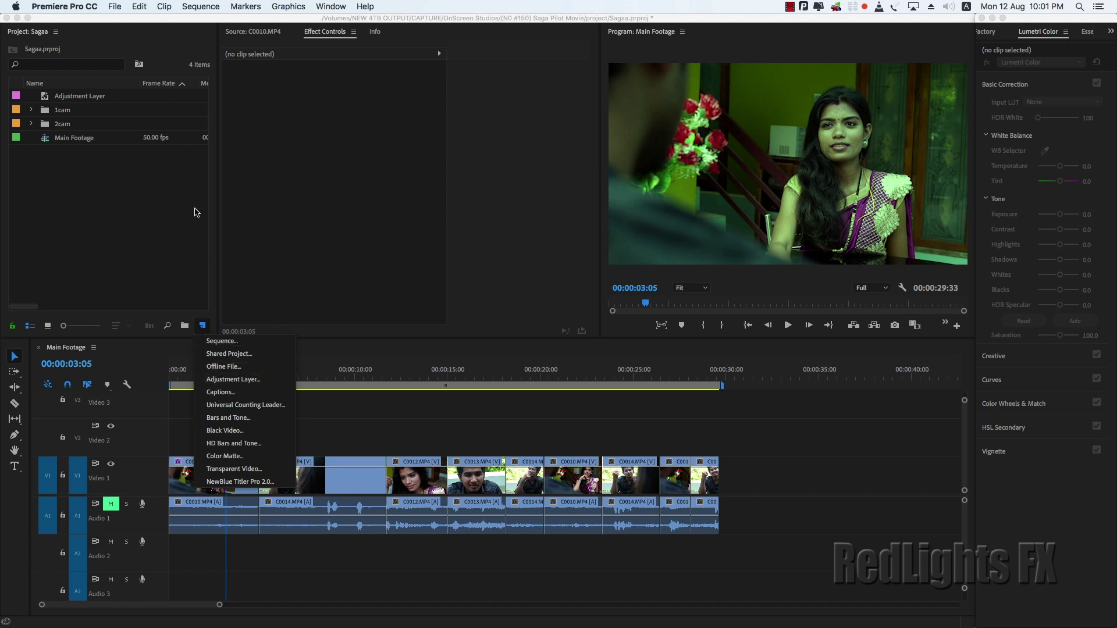
left_click(117, 8)
mouse_move(126, 21)
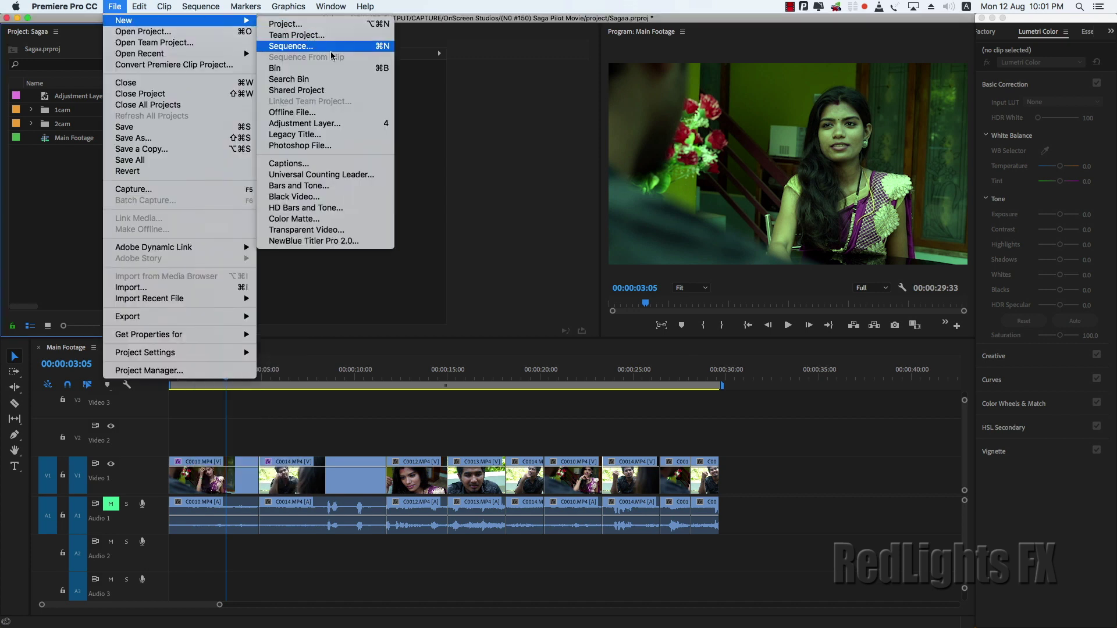
left_click(305, 123)
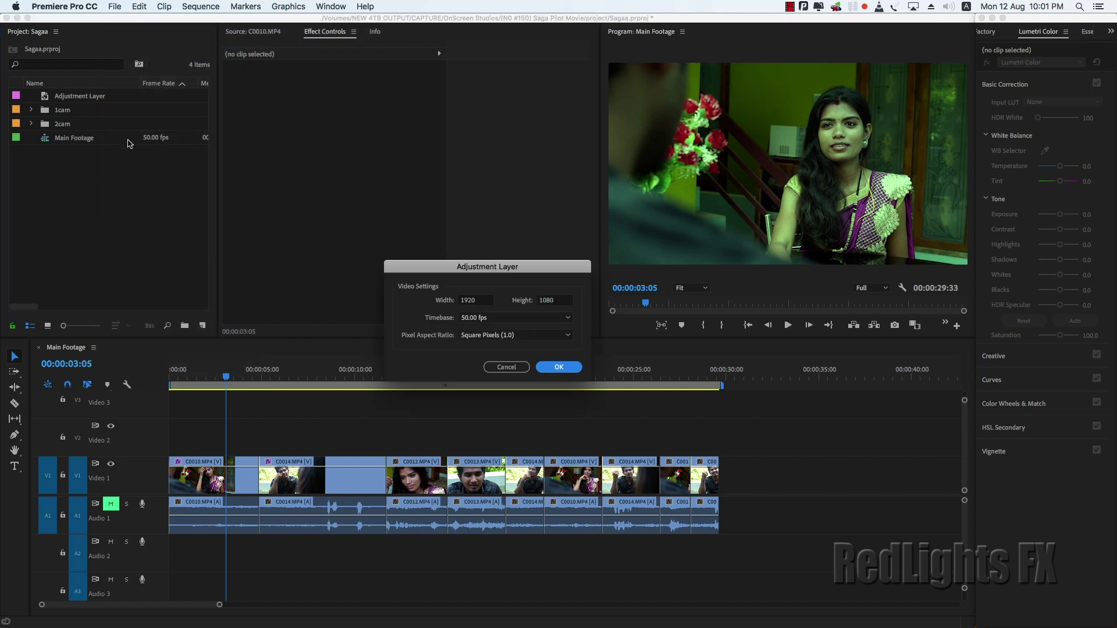
left_click(558, 367)
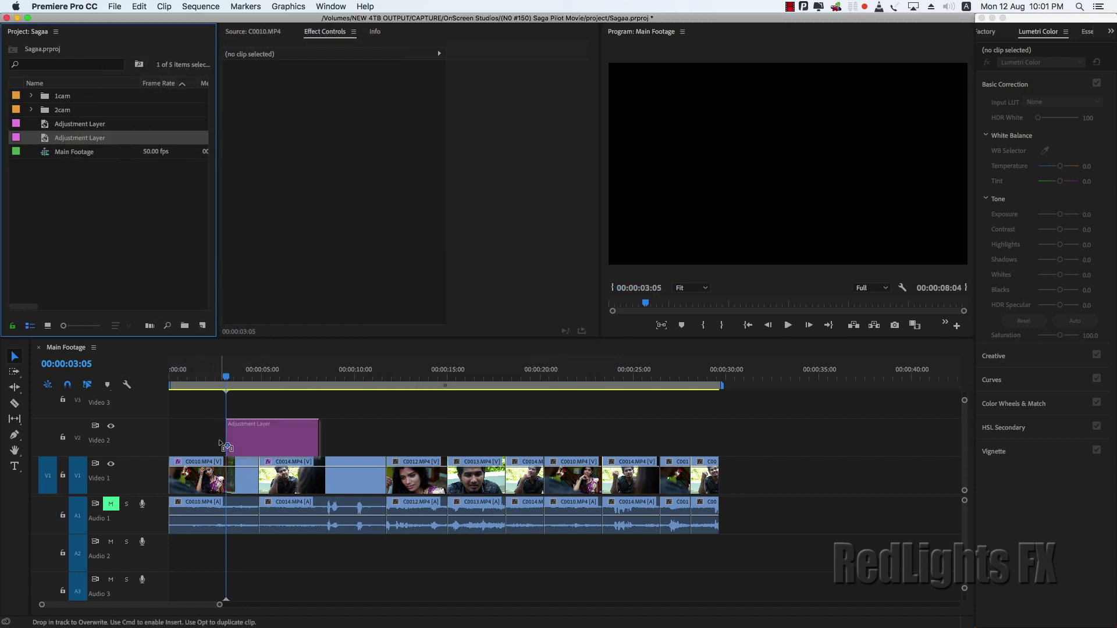
mouse_move(73, 185)
left_mouse_down()
mouse_move(238, 435)
mouse_move(721, 428)
left_mouse_up()
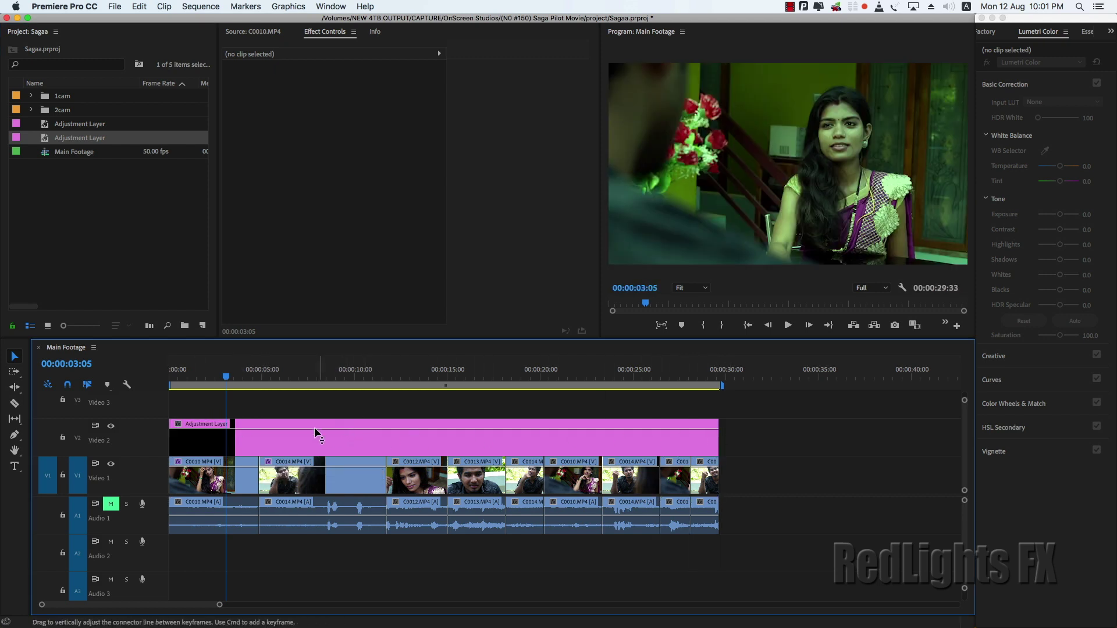
left_click(299, 474)
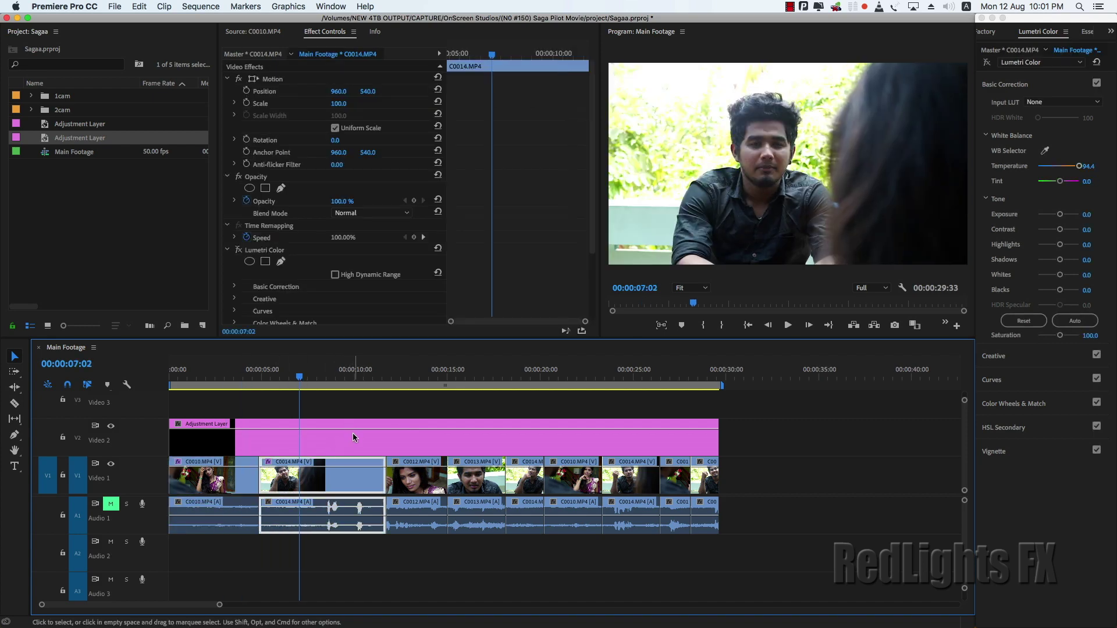
Give the adjustment layer Saturation 143.7, Temperature -12.7 and Tint 80.3.
left_click(335, 435)
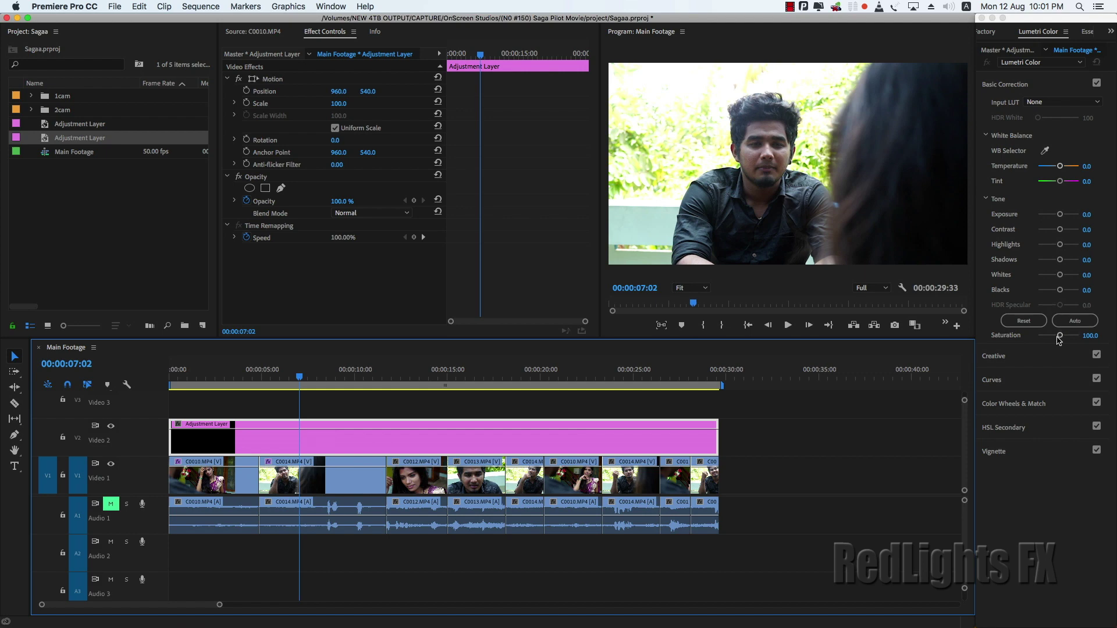
left_click_drag(1061, 336, 1067, 336)
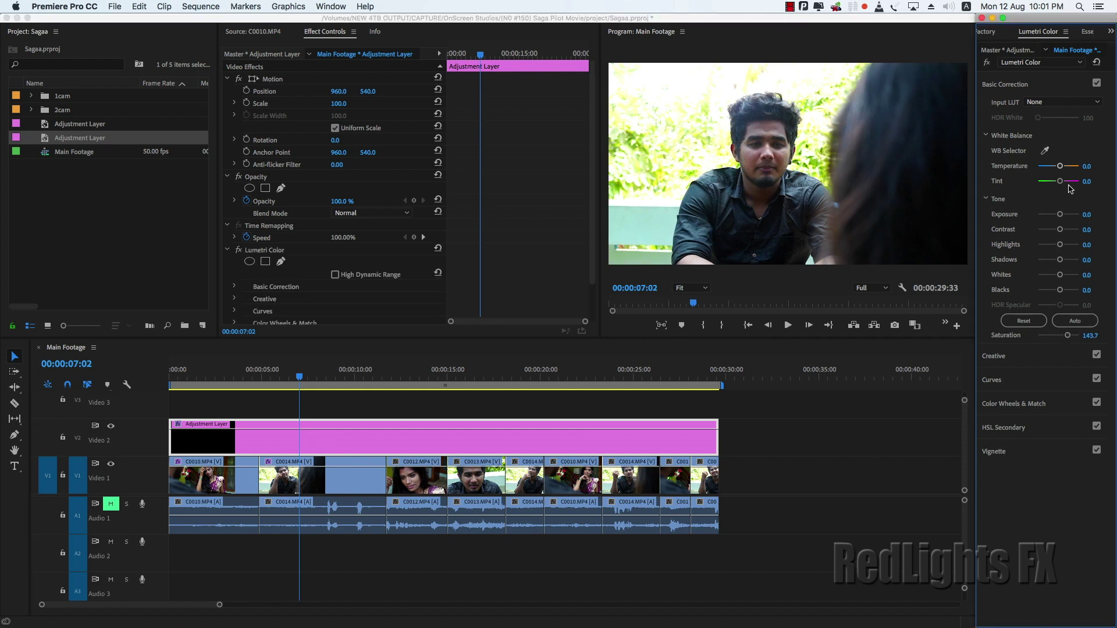
left_click_drag(1062, 167, 1075, 181)
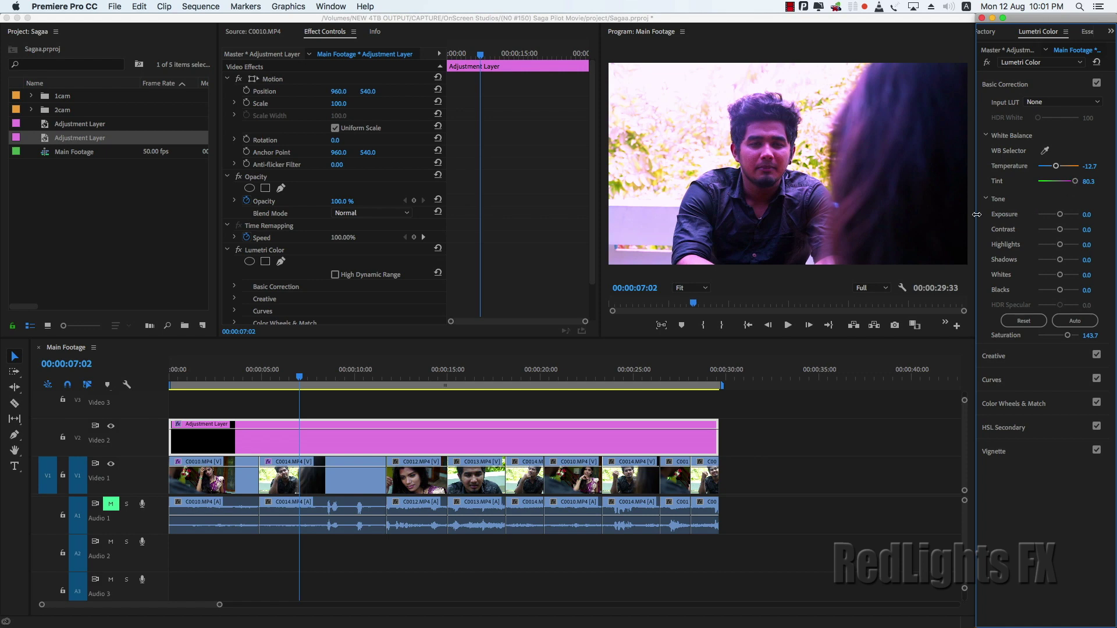
Toggle the Video 2 track off and on while scrubbing to compare graded and ungraded footage.
left_click(318, 376)
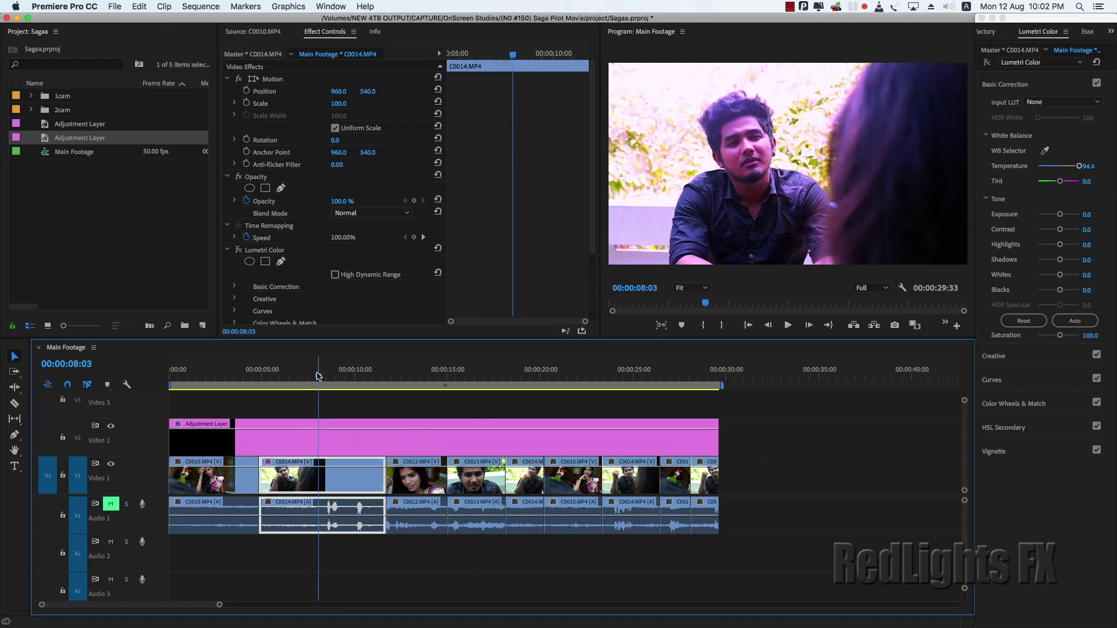
mouse_move(318, 375)
left_mouse_down()
mouse_move(690, 379)
mouse_move(215, 377)
mouse_move(596, 391)
mouse_move(326, 394)
left_mouse_up()
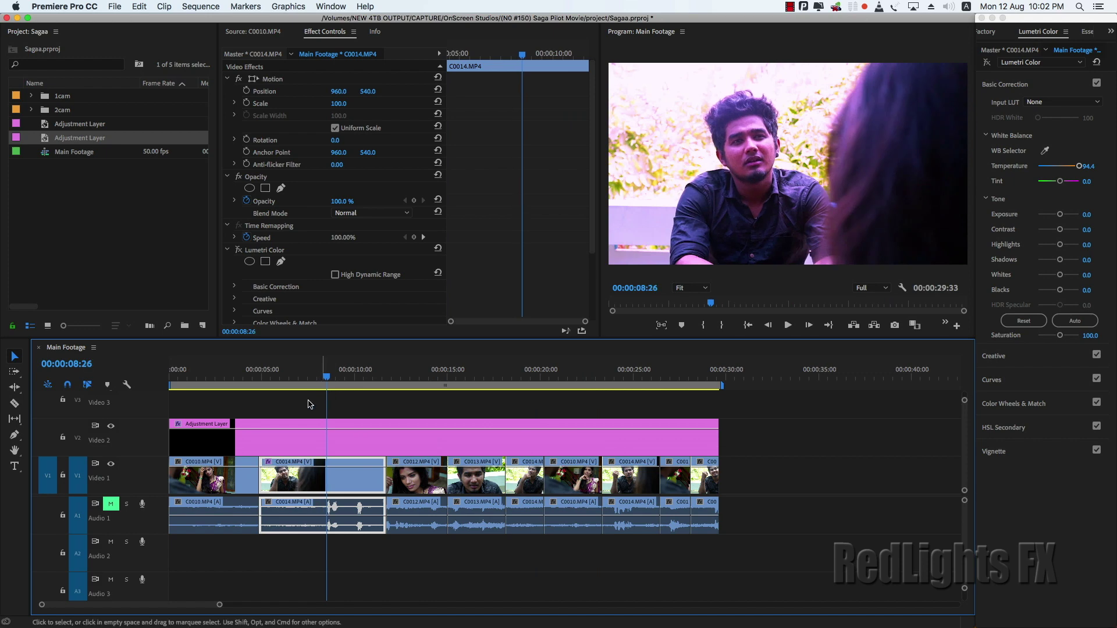
left_click(111, 427)
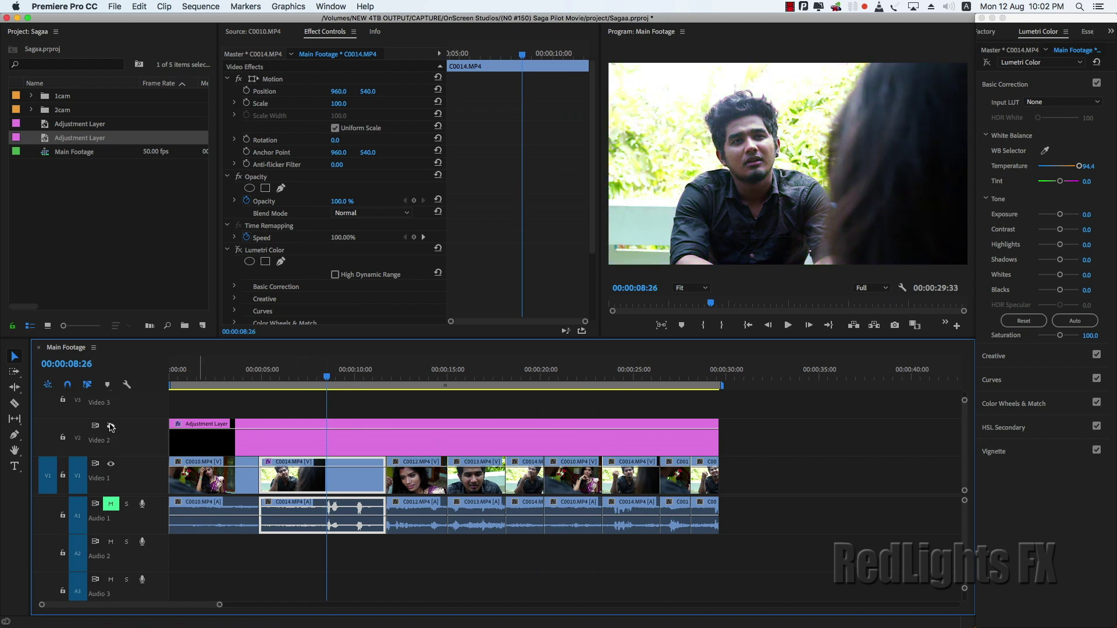
mouse_move(341, 374)
left_mouse_down()
mouse_move(263, 375)
mouse_move(305, 379)
left_mouse_up()
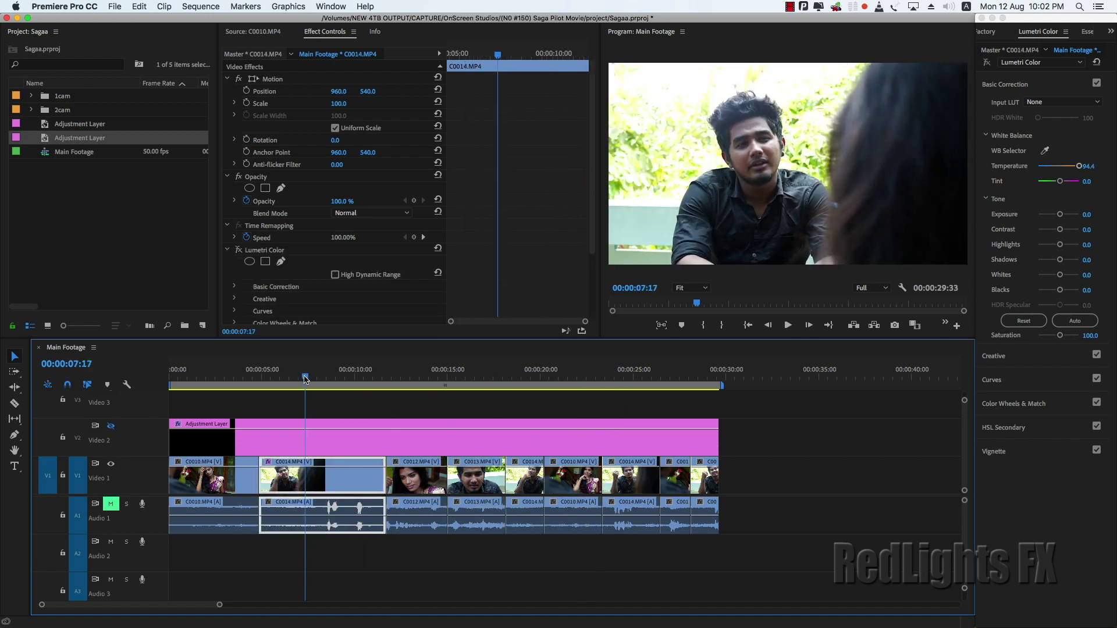
left_click(110, 427)
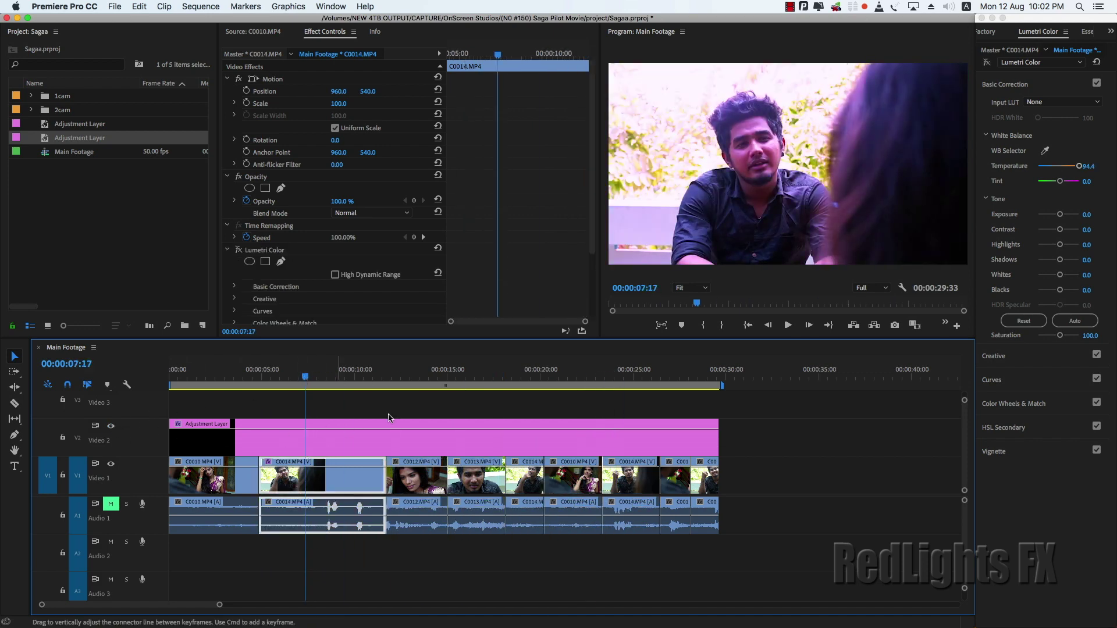
mouse_move(306, 377)
left_mouse_down()
mouse_move(291, 380)
mouse_move(426, 382)
mouse_move(414, 392)
left_mouse_up()
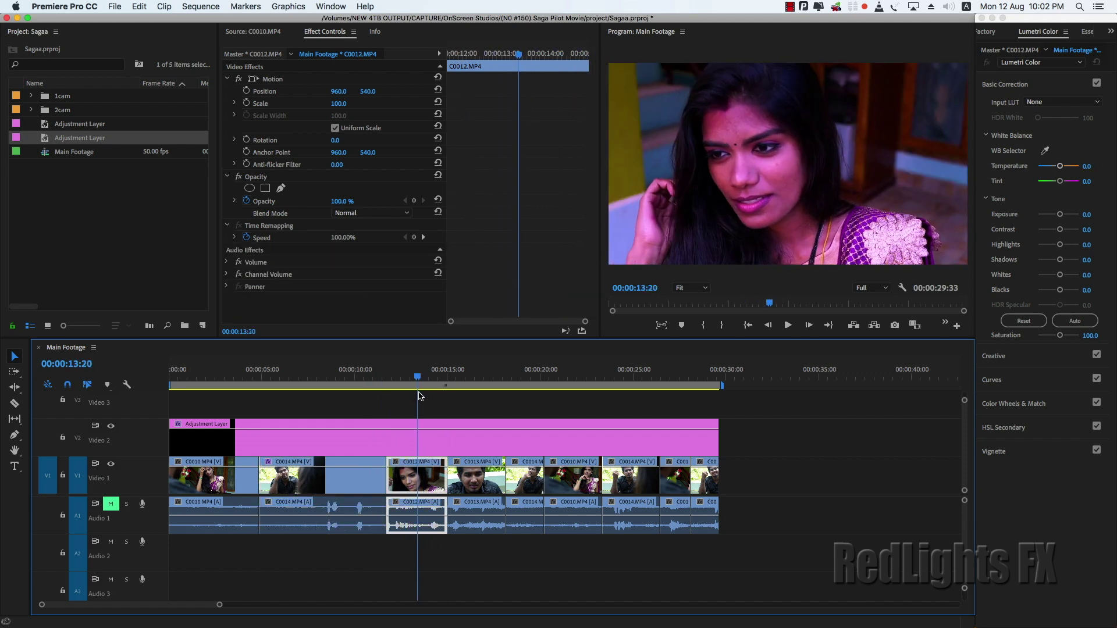
Split the adjustment layer at both ends of C0012 and set that piece's Temperature to -100.
key("c")
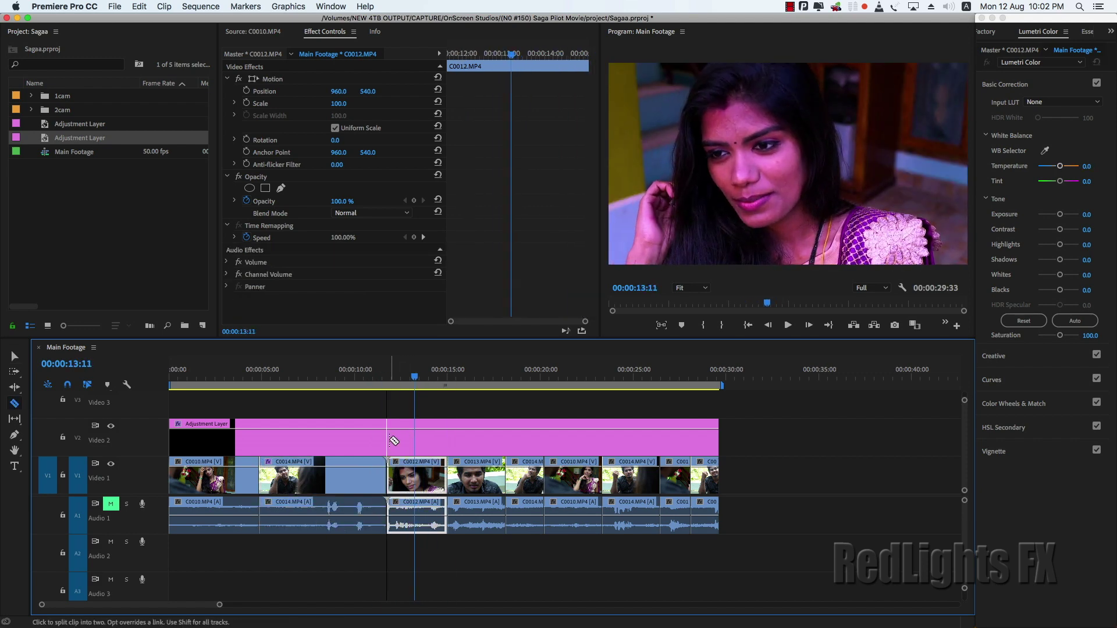
left_click(387, 435)
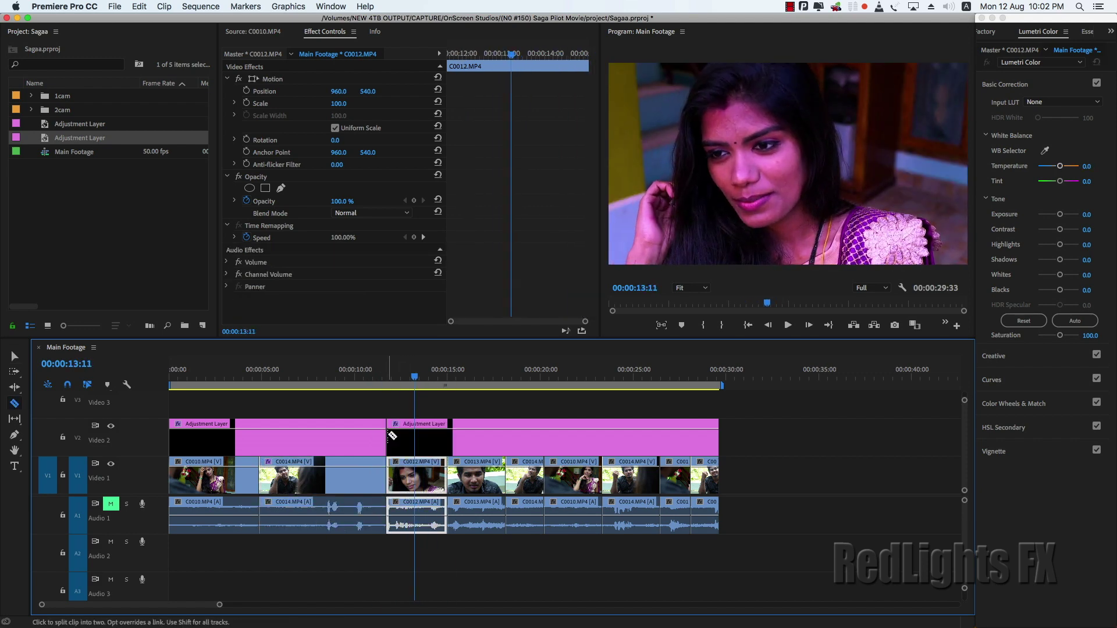
left_click(448, 439)
key("v")
left_click(419, 441)
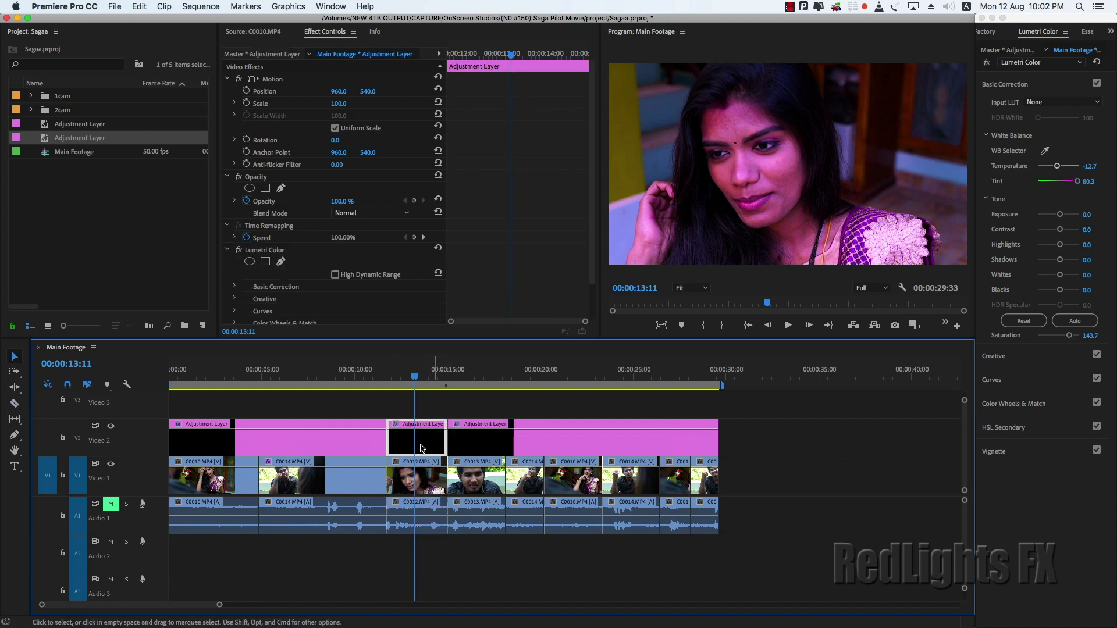
left_click_drag(1059, 169, 1029, 169)
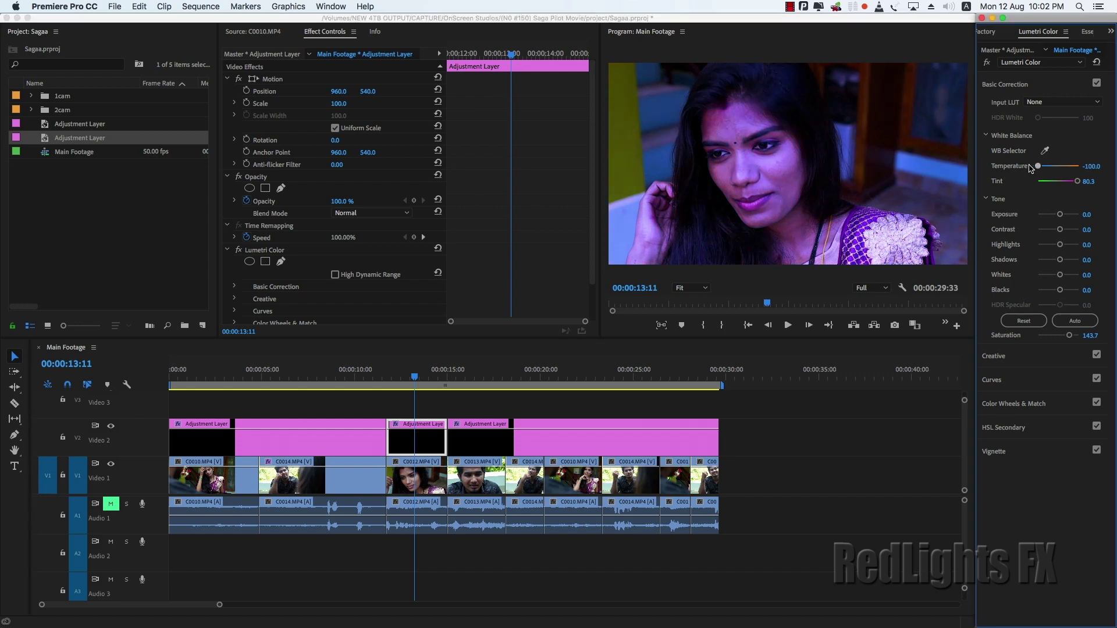
Scrub from 12:42 to 19:32 to compare the blue C0012 shot with the other pieces.
left_click(417, 477)
left_click_drag(379, 374, 410, 374)
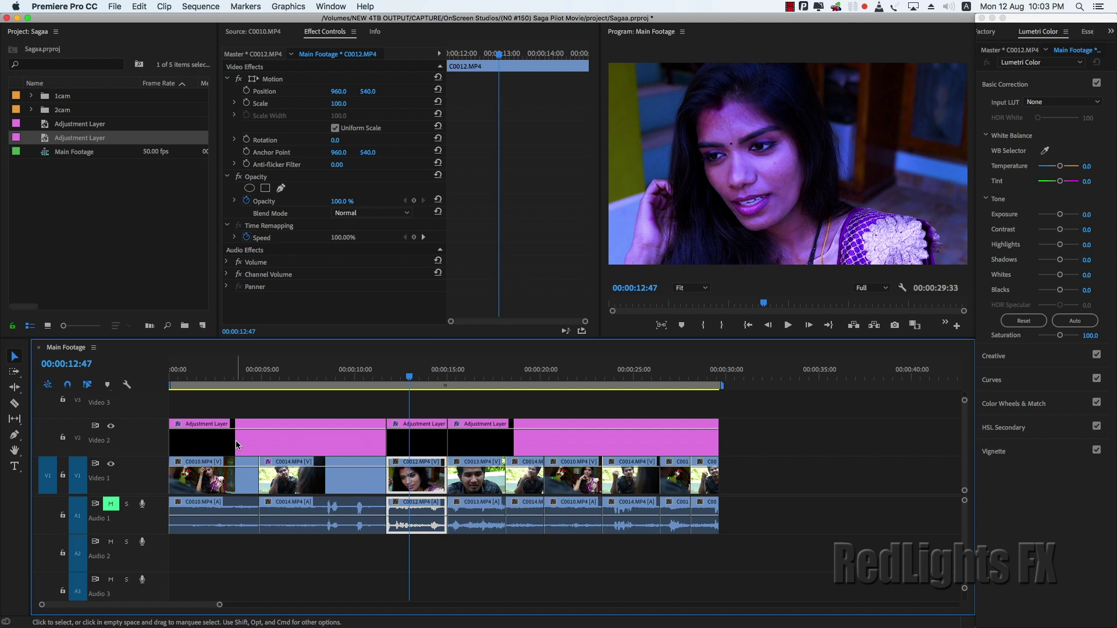
left_click(268, 435)
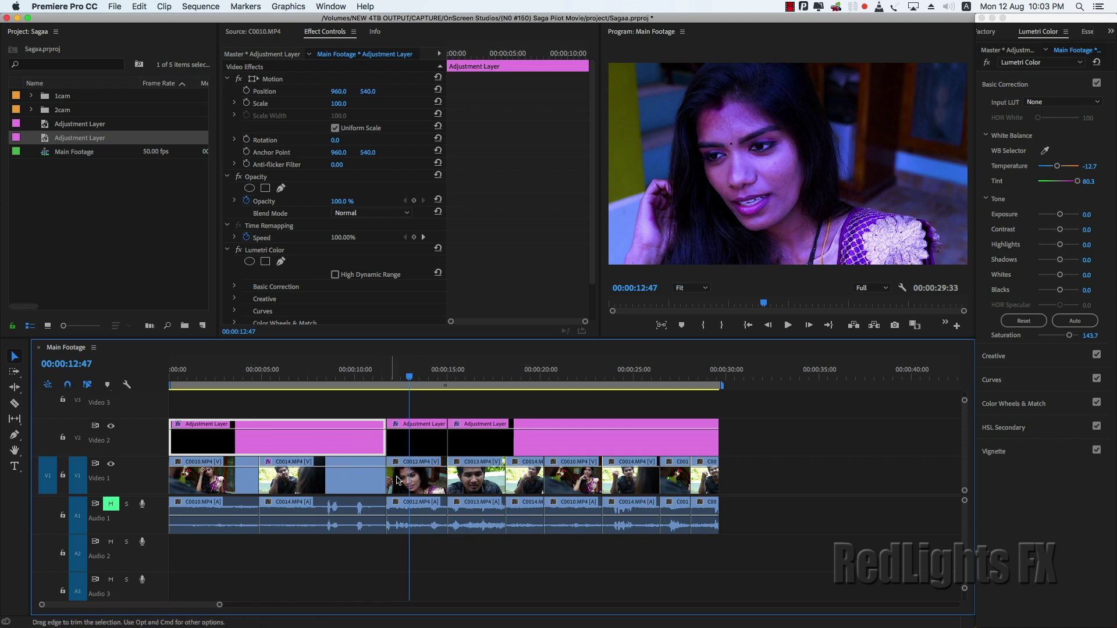
left_click(363, 377)
left_click_drag(341, 377, 568, 401)
left_click(533, 377)
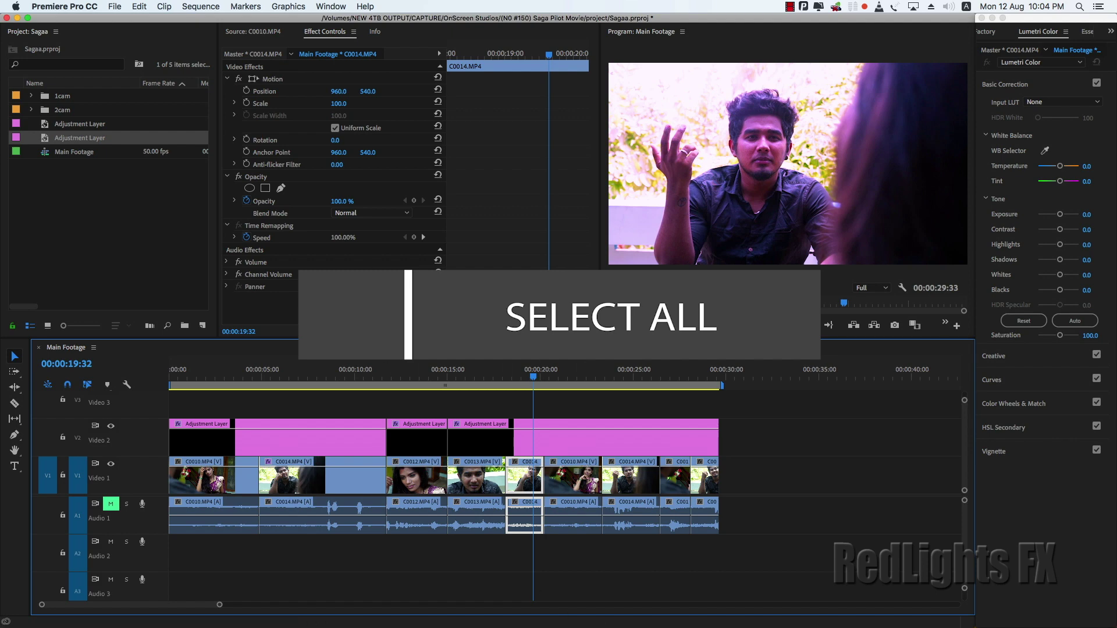
Play from 20:45, select and deselect all clips, and park the playhead at 15:00.
left_click_drag(533, 398, 563, 398)
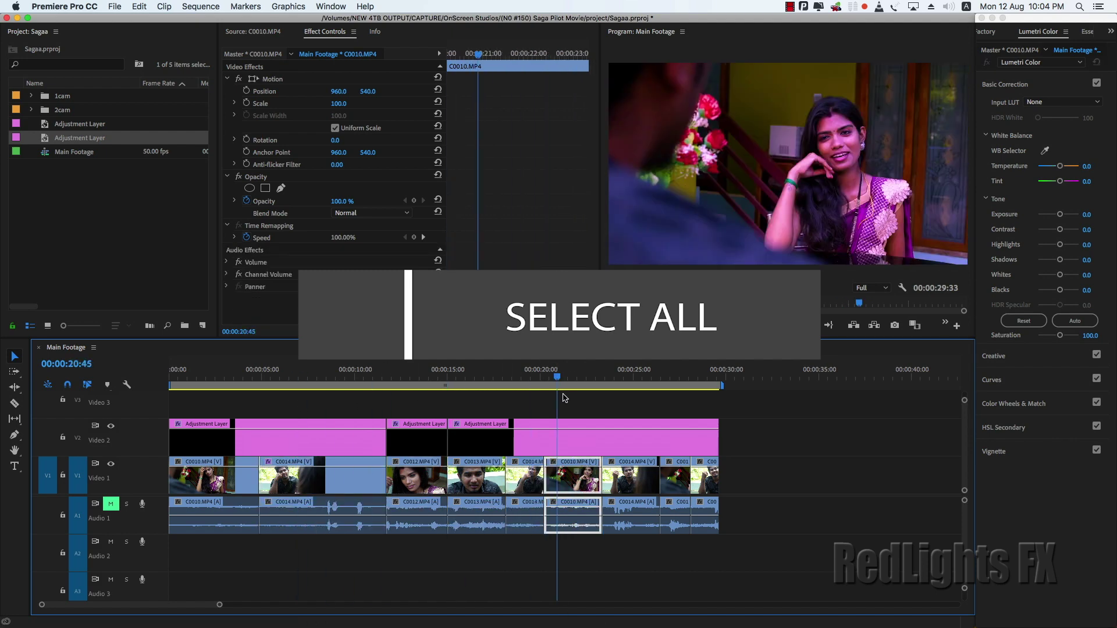
key("space")
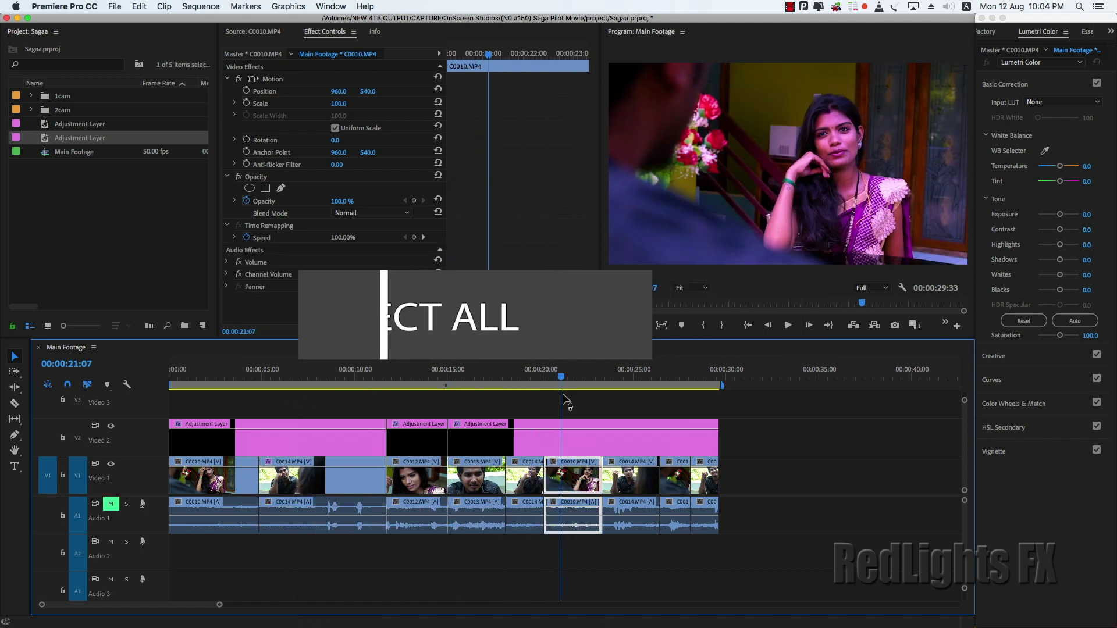
left_click(550, 407)
key("super+a")
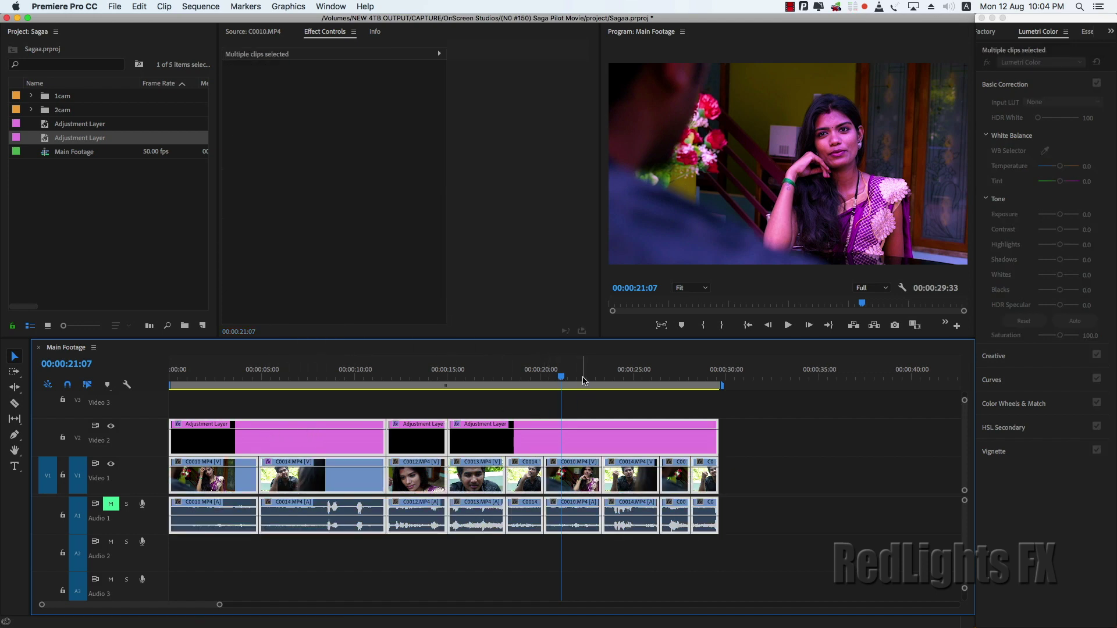
left_click_drag(332, 384, 445, 384)
left_click(500, 415)
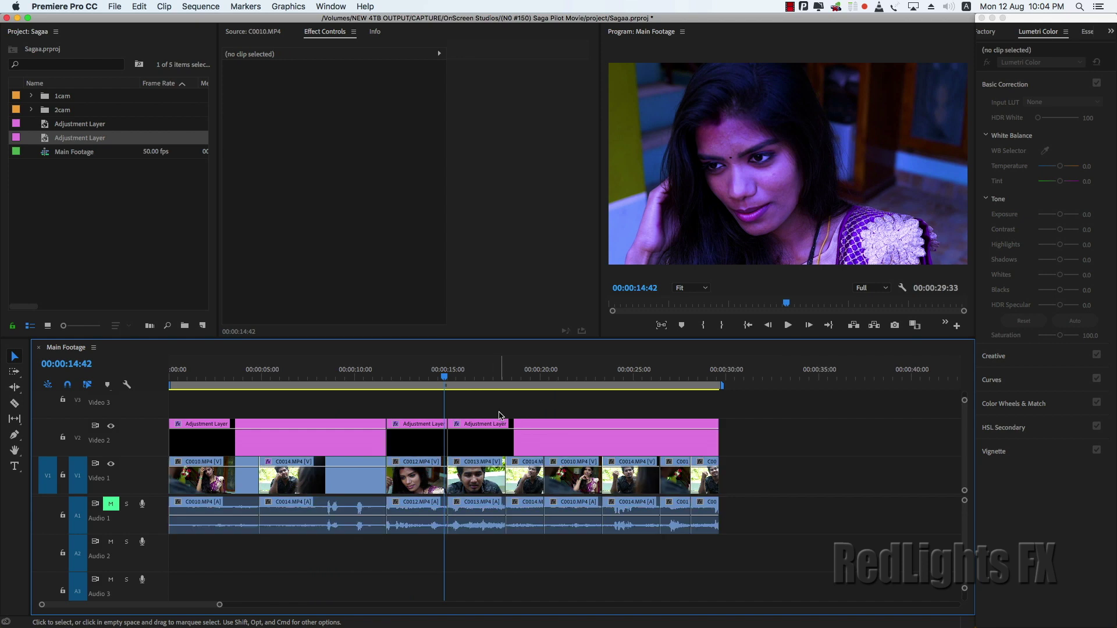
left_click(447, 378)
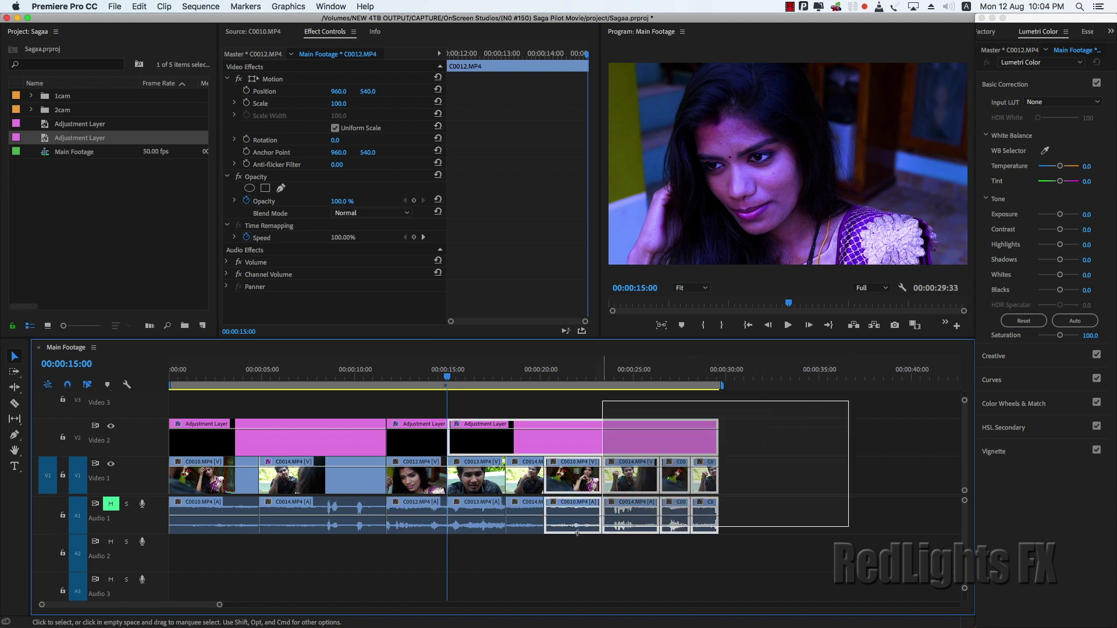
Select clips from C0013 onward, zoom in around 15:00, and leave nothing selected.
mouse_move(843, 404)
left_mouse_down()
mouse_move(451, 547)
mouse_move(169, 410)
left_mouse_up()
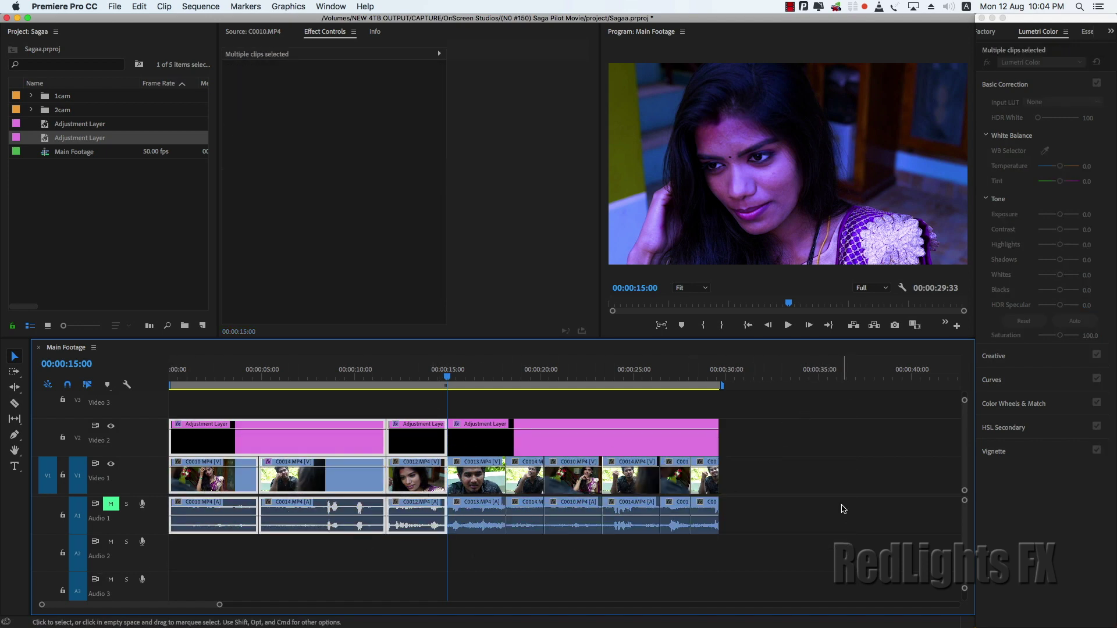
key("equal")
key("equal")
key("equal")
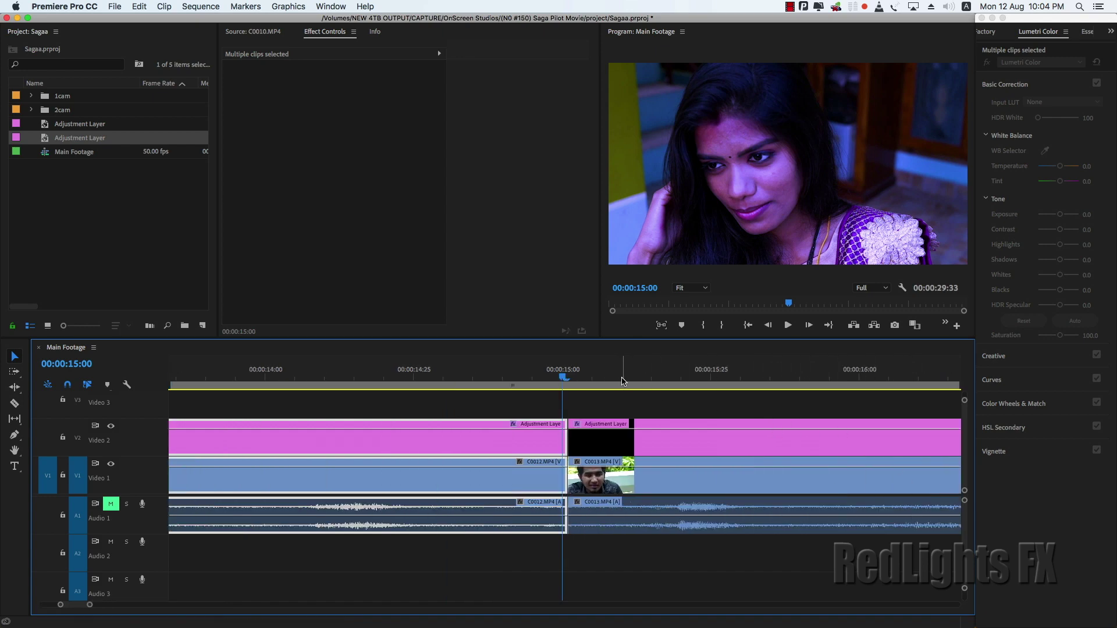
left_click(889, 402)
key("space")
left_click_drag(954, 404, 672, 531)
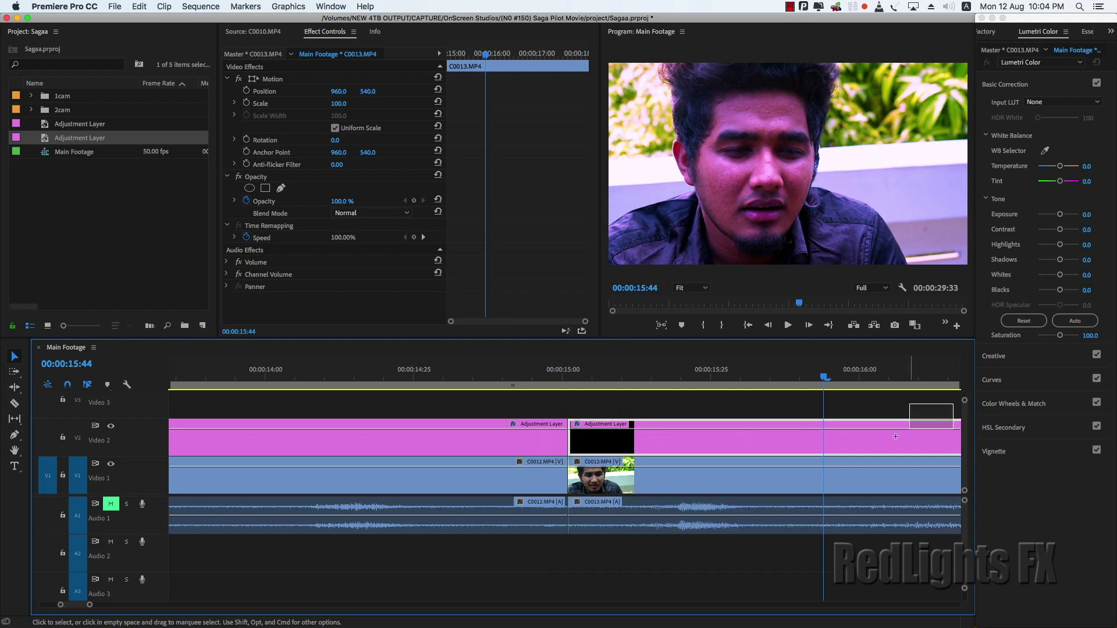
left_click(685, 410)
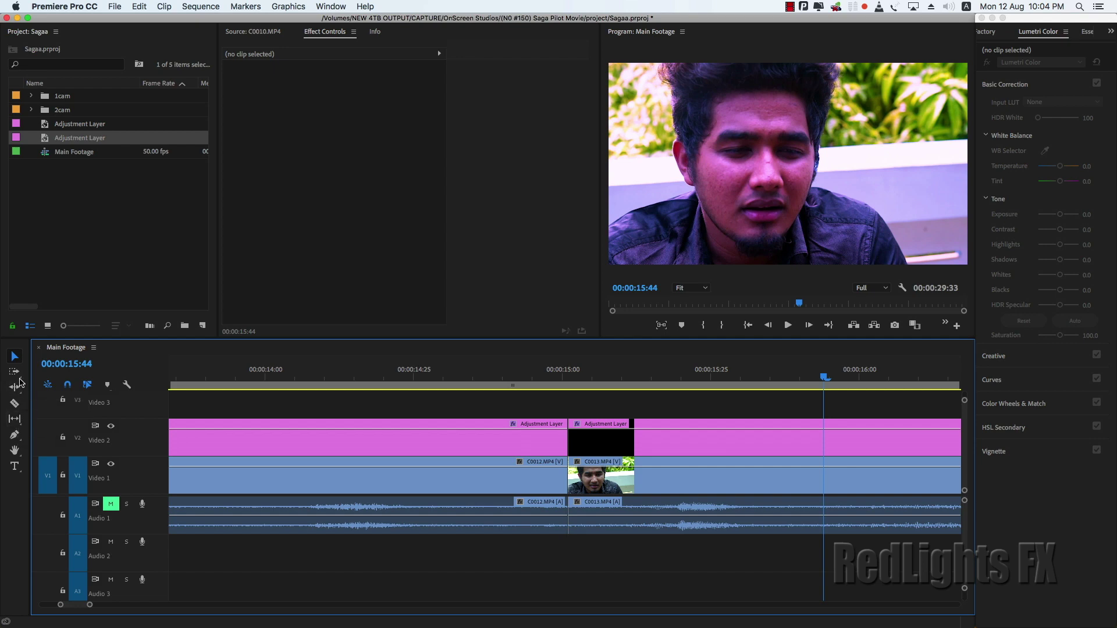
Use Track Select Forward to select every clip after 00:00:15:44 and shift them right.
left_click(20, 375)
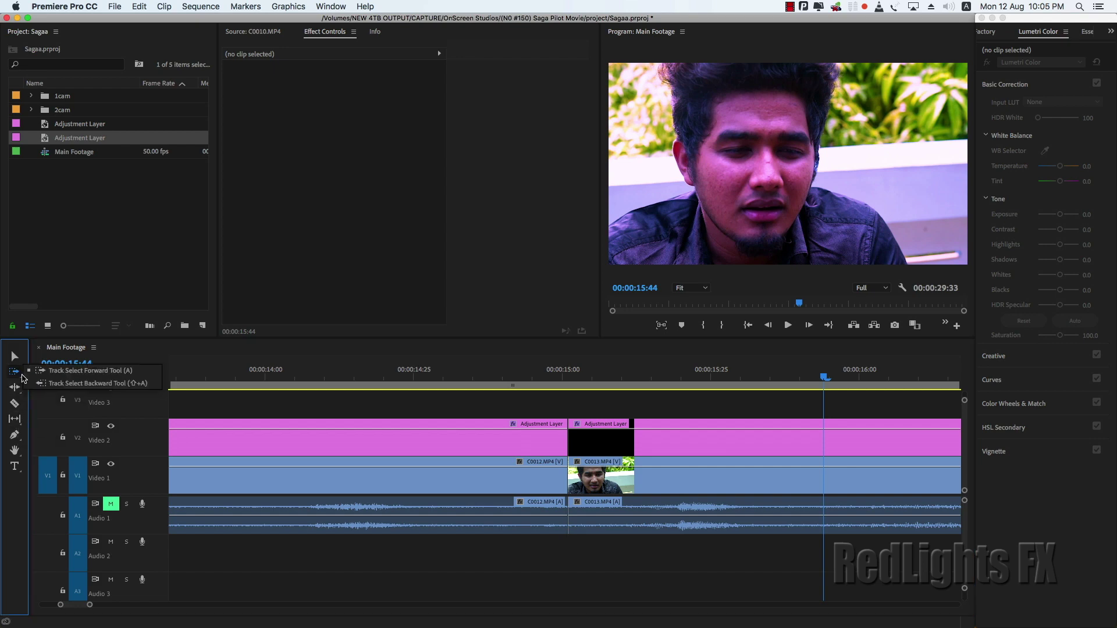
left_click(69, 370)
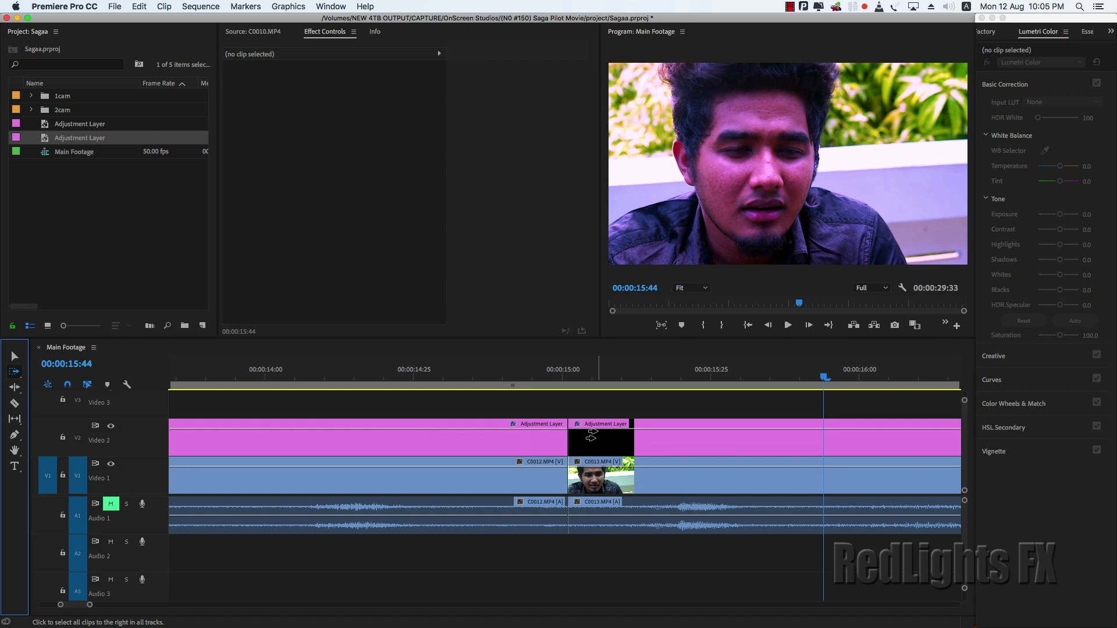
key("minus")
key("minus")
key("minus")
key("minus")
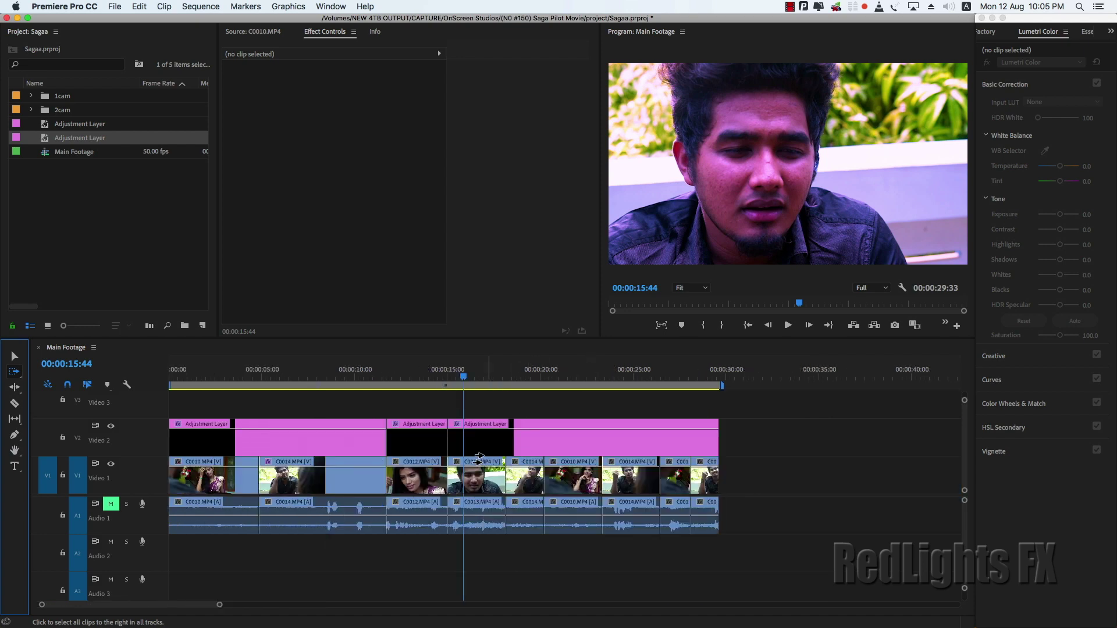
left_click(456, 443)
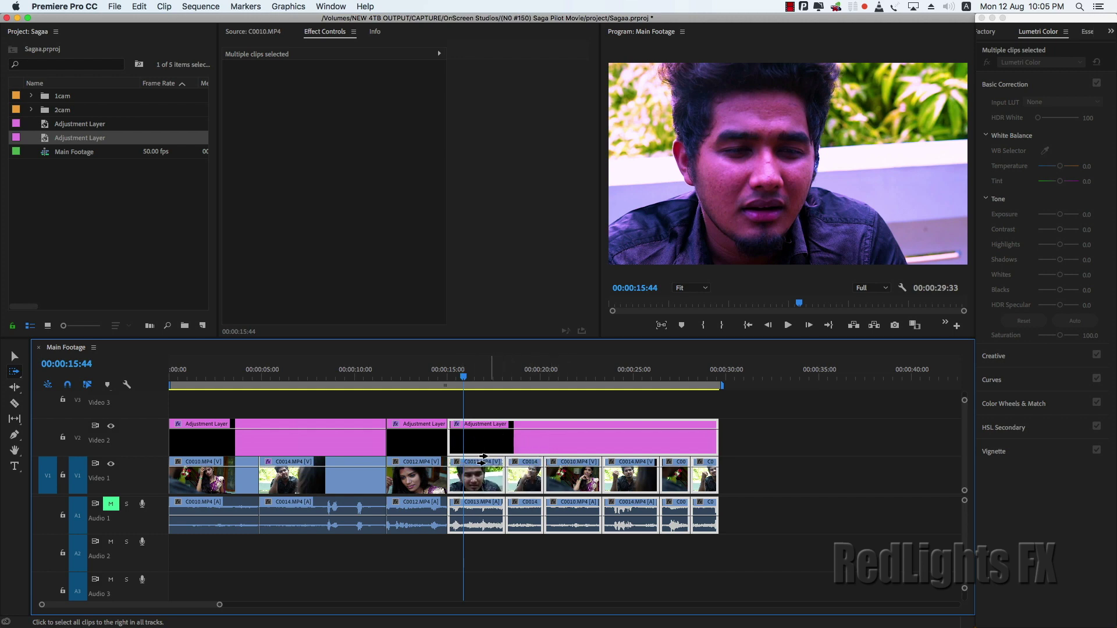
left_click_drag(460, 455, 685, 515)
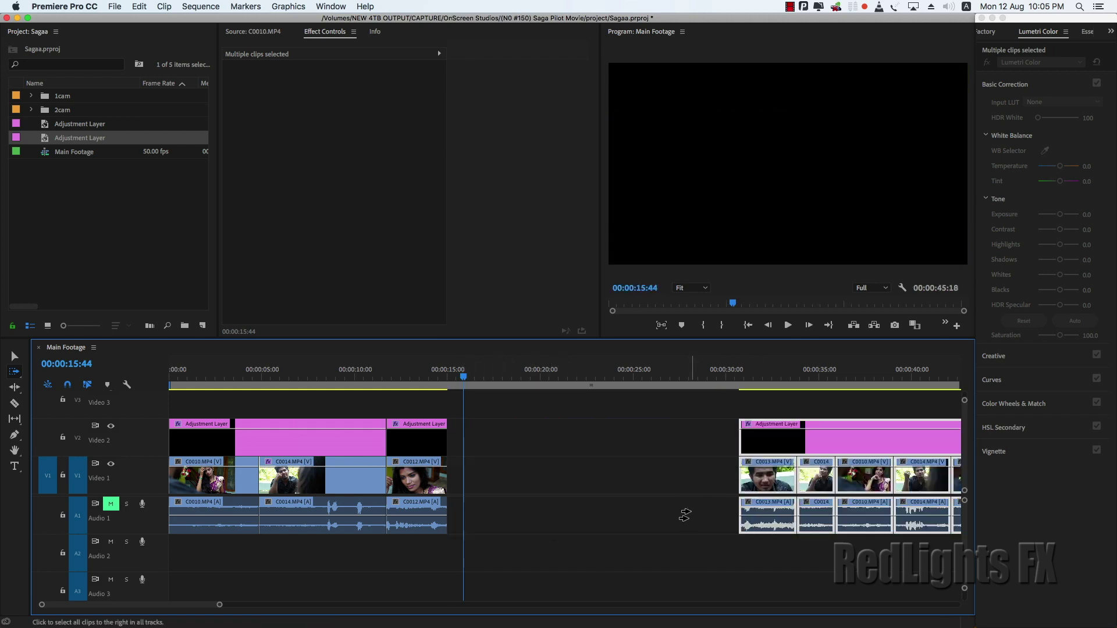
left_click_drag(698, 459, 635, 453)
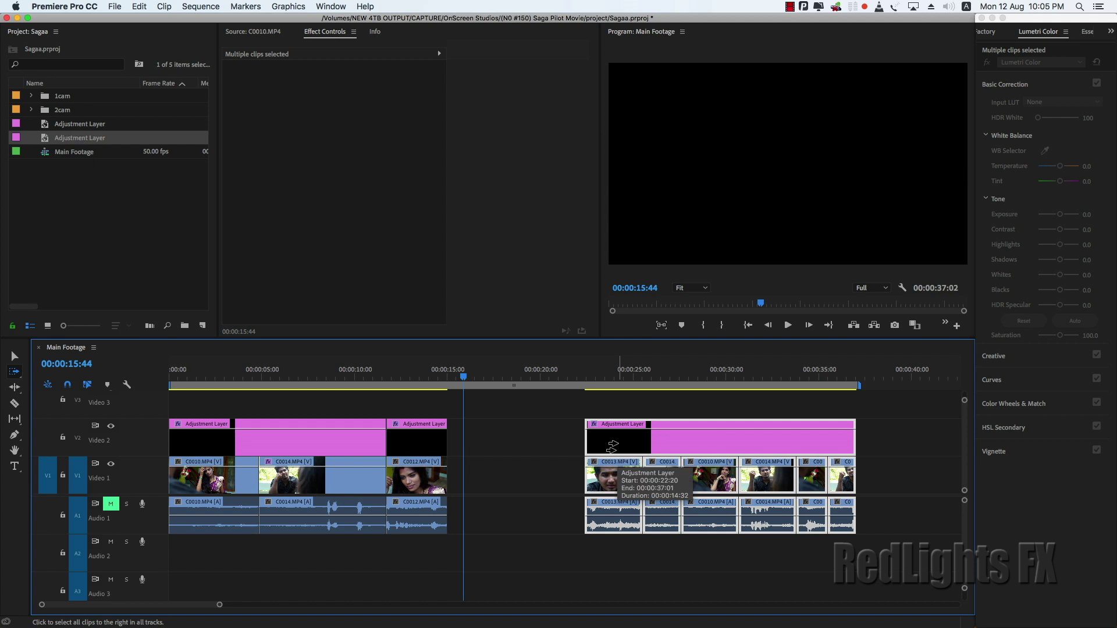
Use Track Select Backward to move the earlier clips over, so C0013 directly follows C0012.
key("shift+a")
left_click(405, 449)
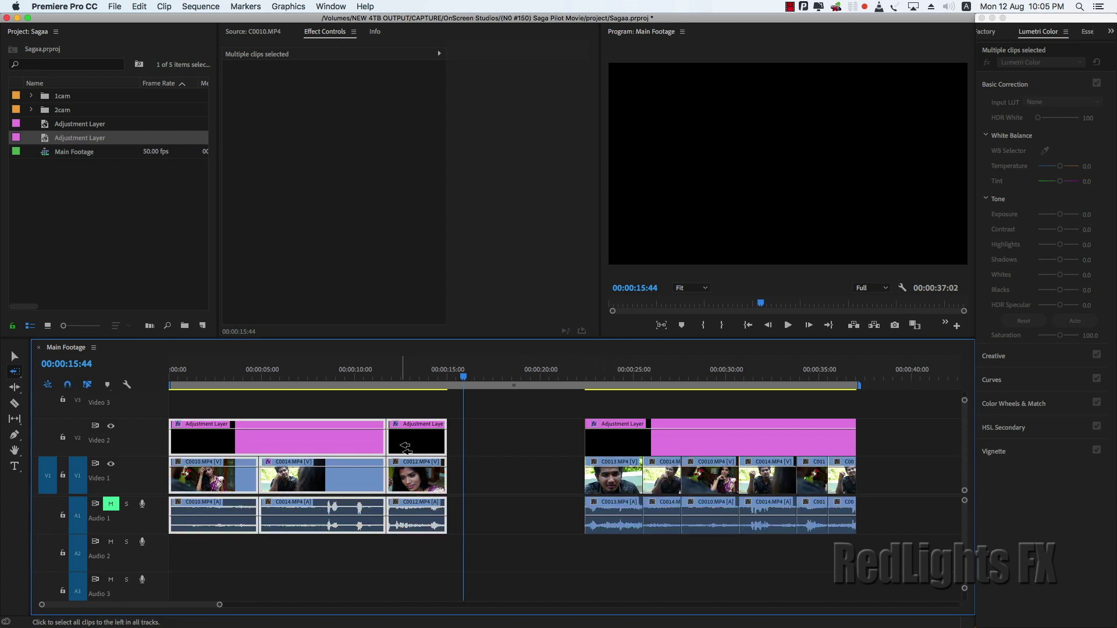
left_click_drag(405, 449, 430, 446)
key("v")
left_click(498, 443)
key("Delete")
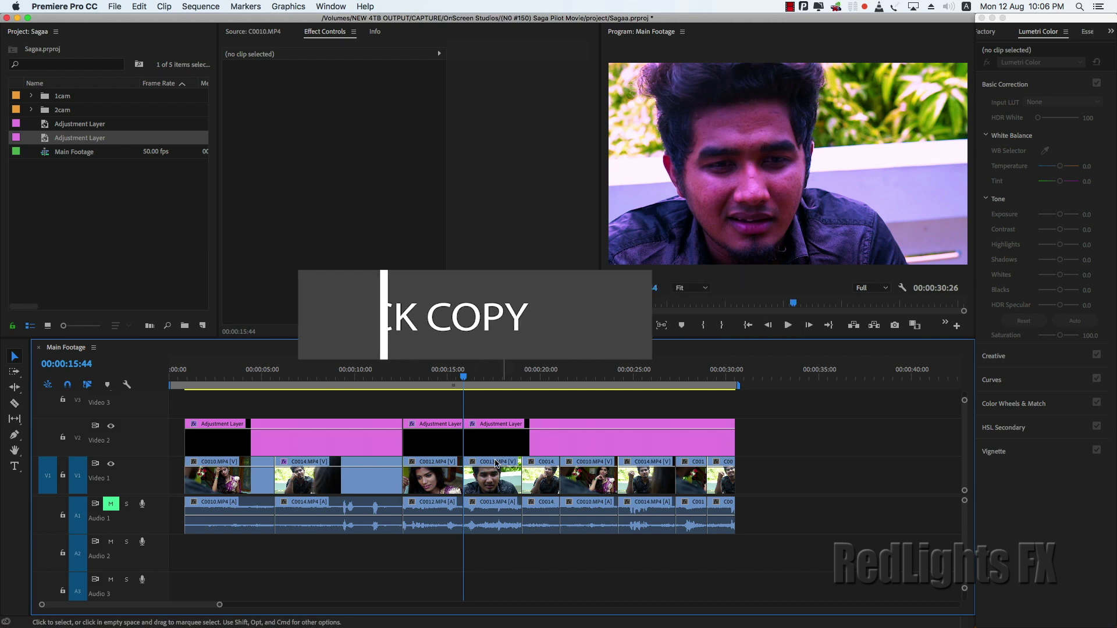
Select clip C0013 in the timeline to show its default settings.
left_click(487, 513)
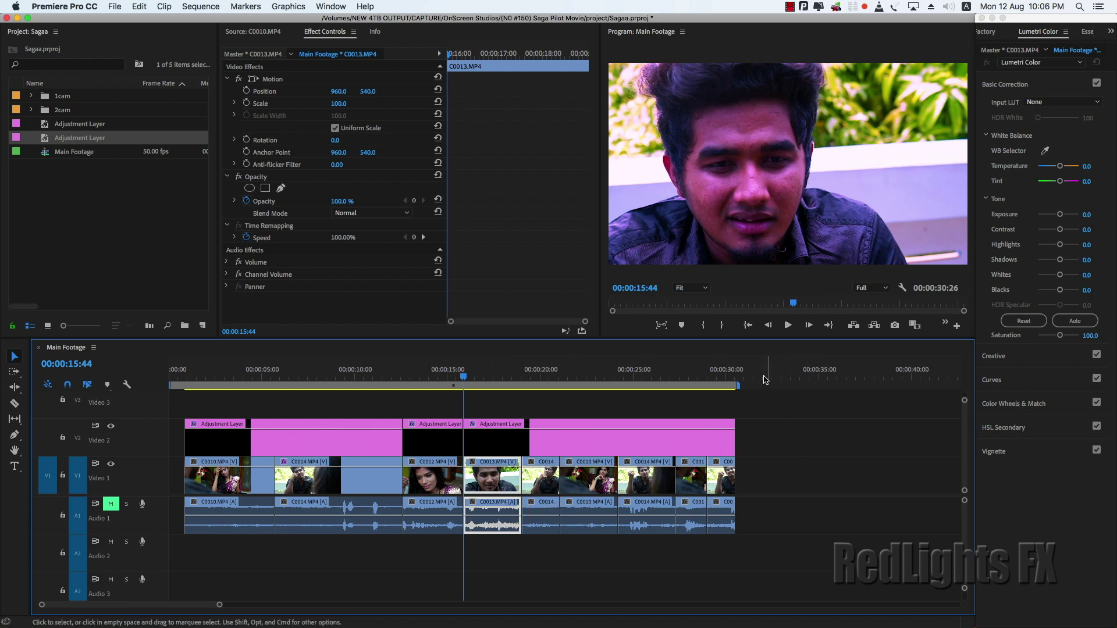
Paste a copy of C0013 at 00:00:31:48 past the sequence end, then return the playhead to 00:00:17:07.
left_click(764, 378)
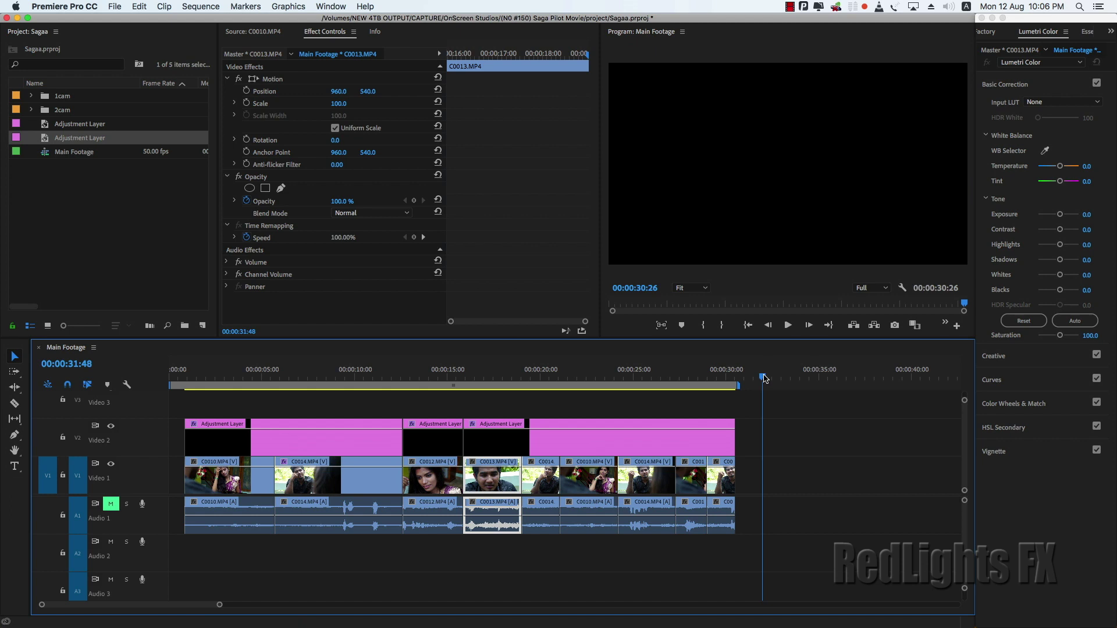
key("super+v")
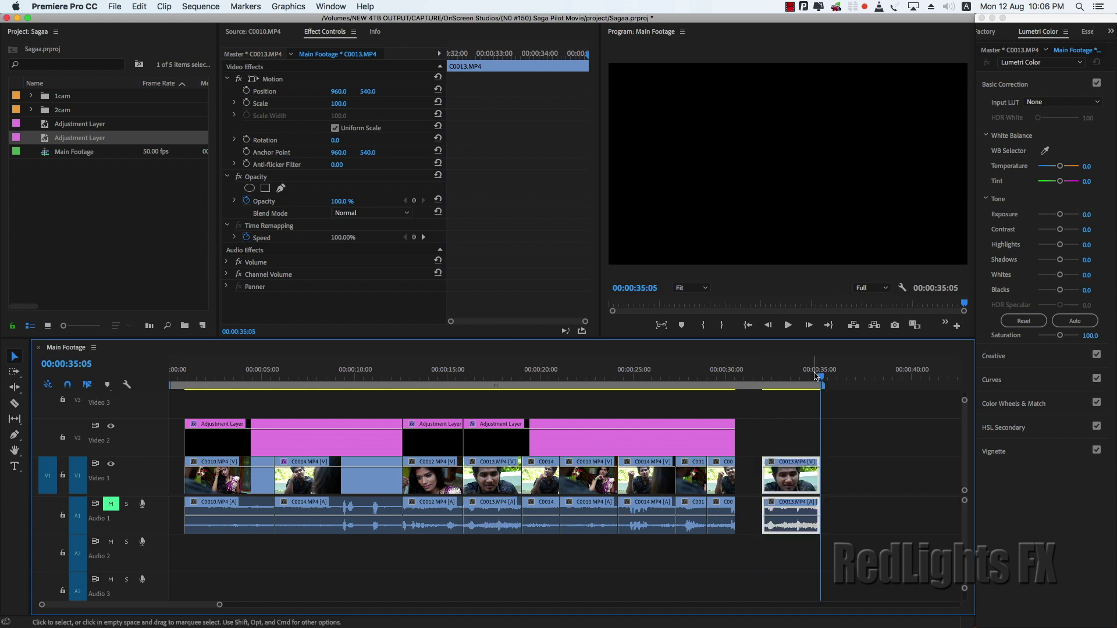
left_click_drag(816, 376, 493, 452)
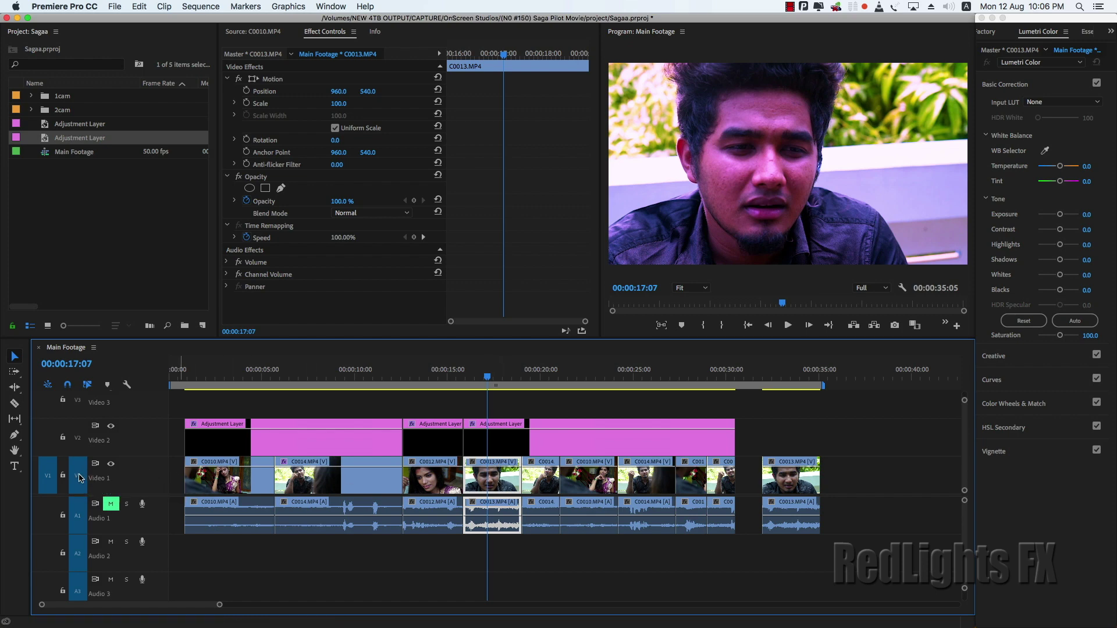
Target Video 3, trial a paste and undo it, then Option-drag C0013 onward from Video 1 onto Video 3.
left_click(80, 478)
left_click(80, 407)
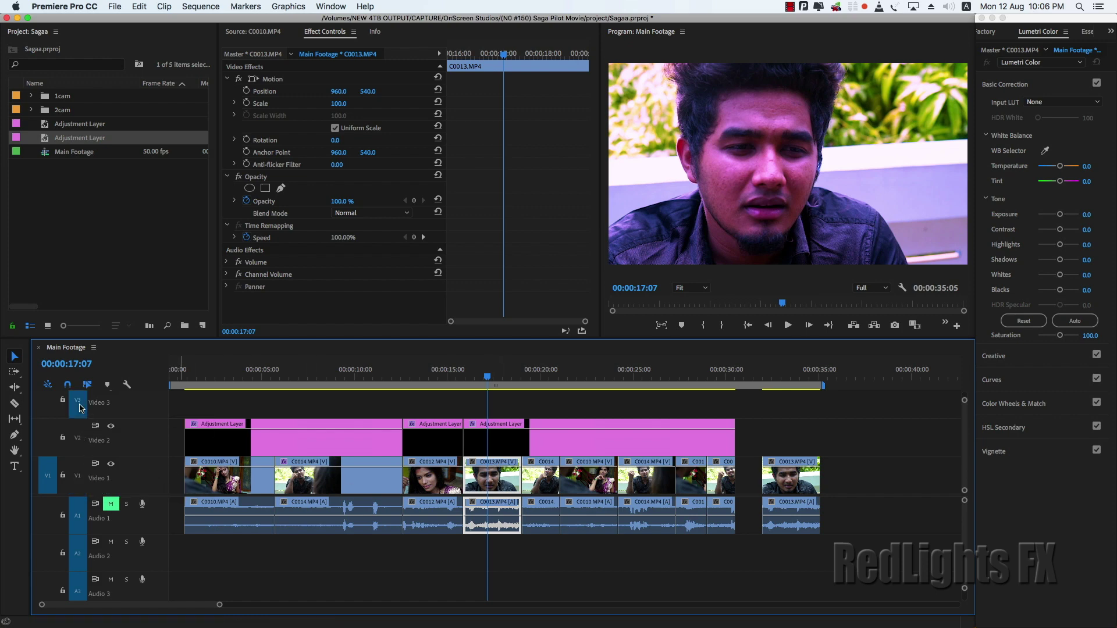
key("super+v")
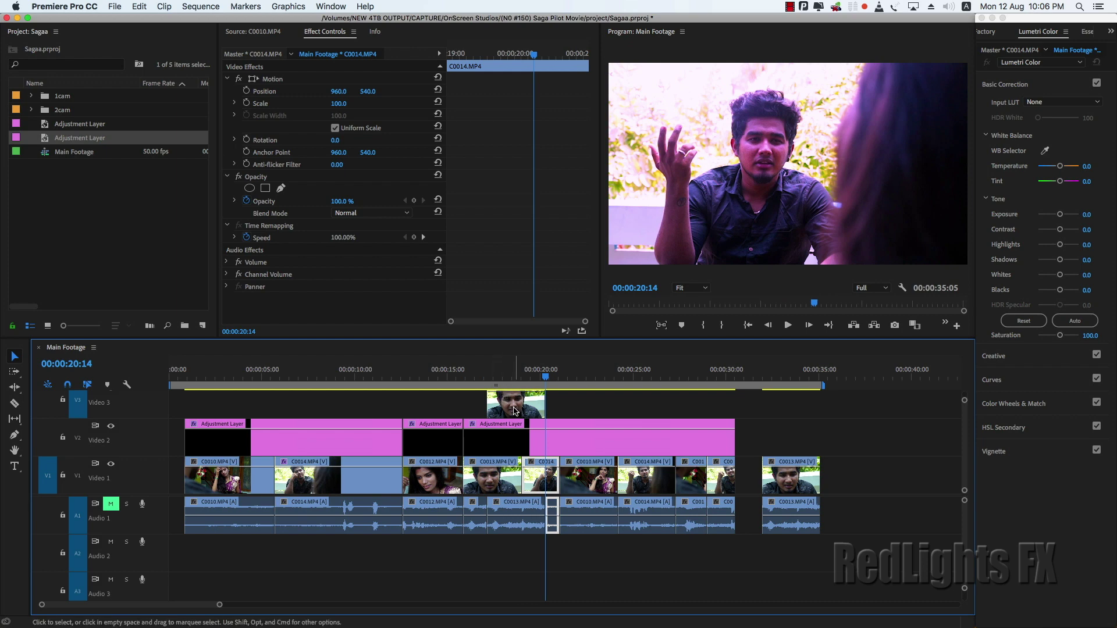
left_click_drag(514, 412, 491, 411)
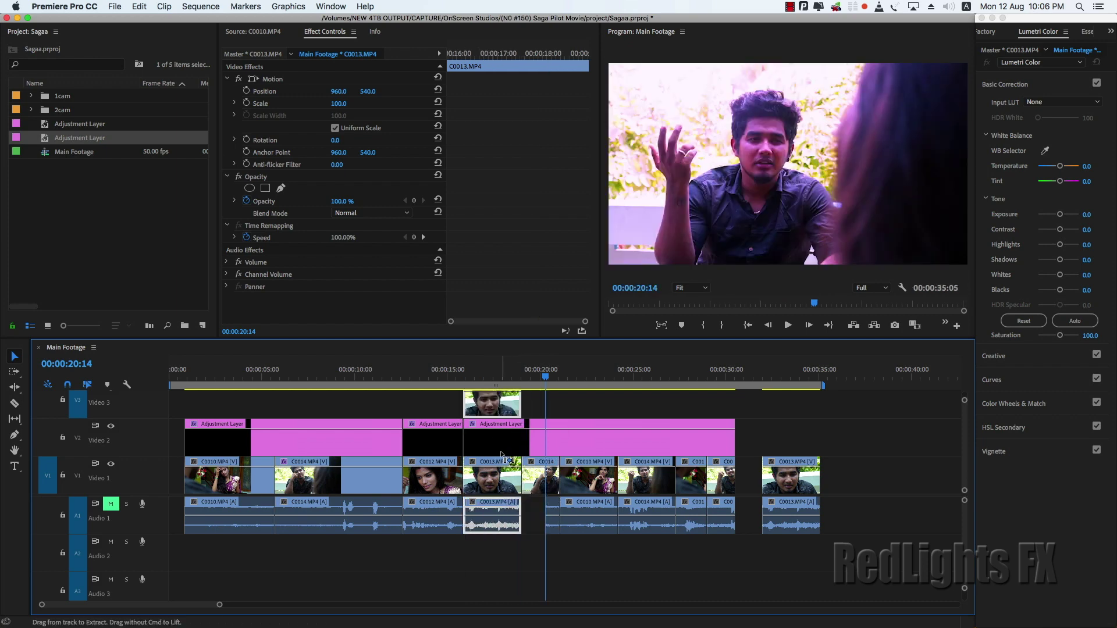
key("super+z")
key("super+z")
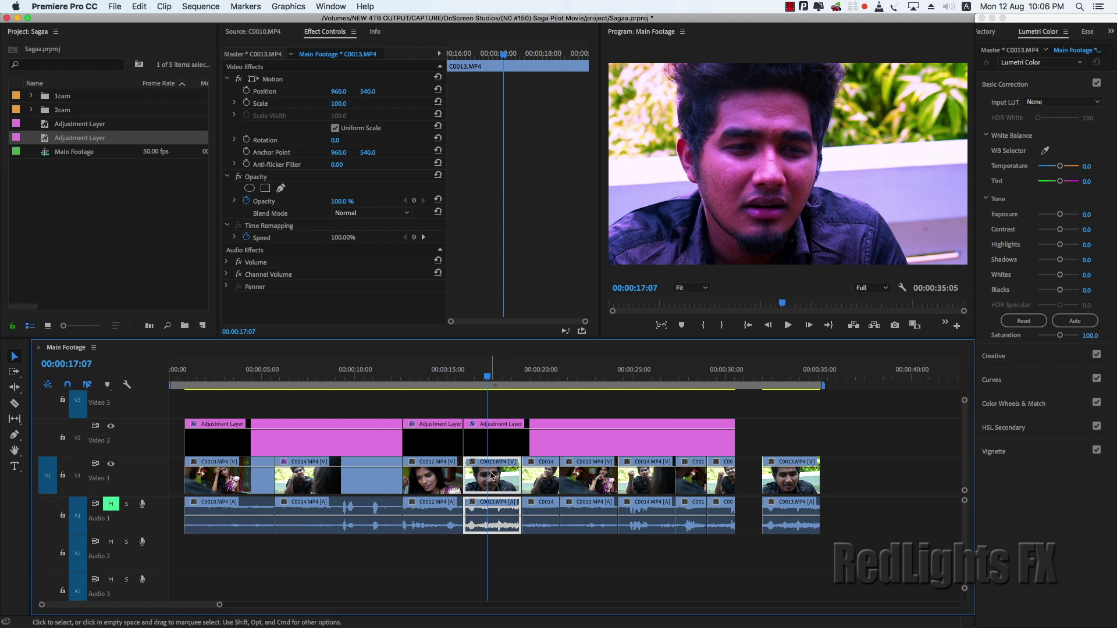
mouse_move(491, 476)
left_mouse_down()
mouse_move(498, 416)
mouse_move(733, 408)
left_mouse_up()
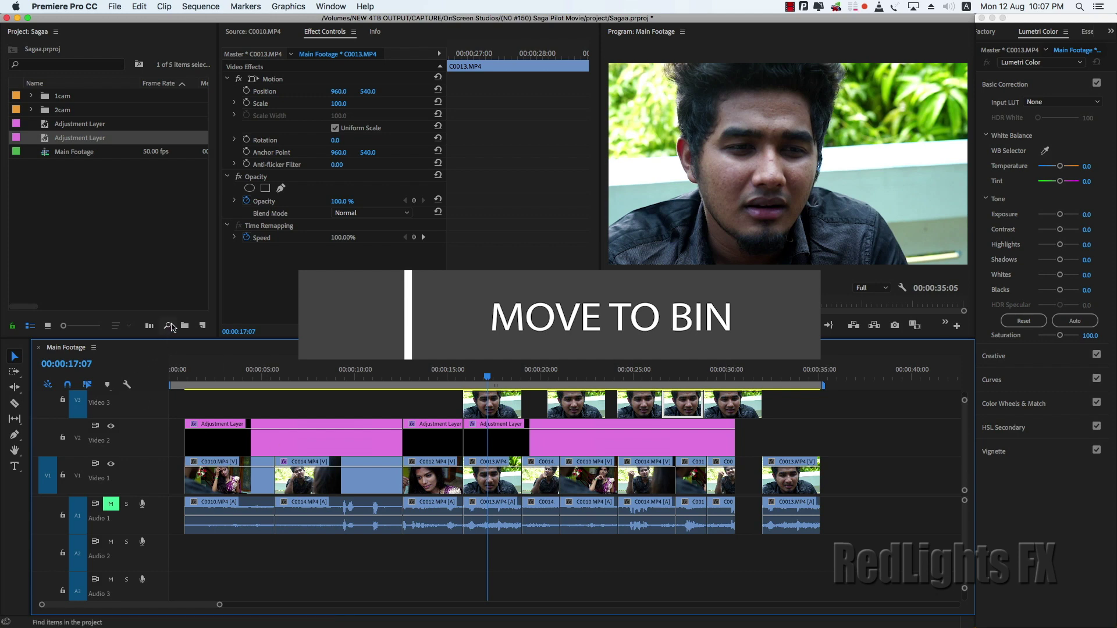
left_click(125, 206)
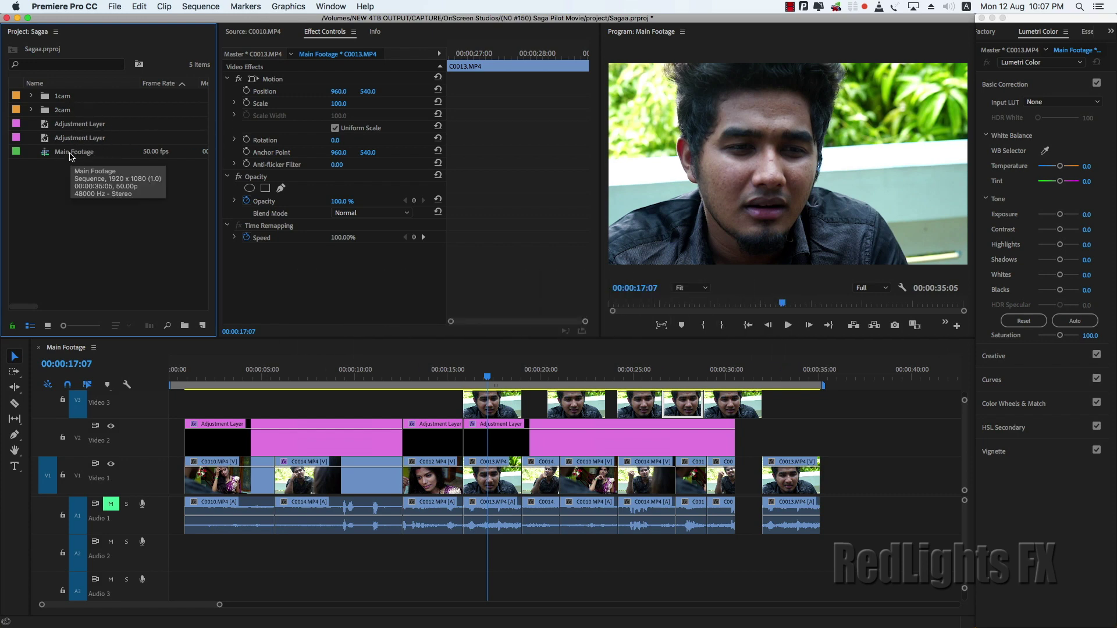
left_click(30, 109)
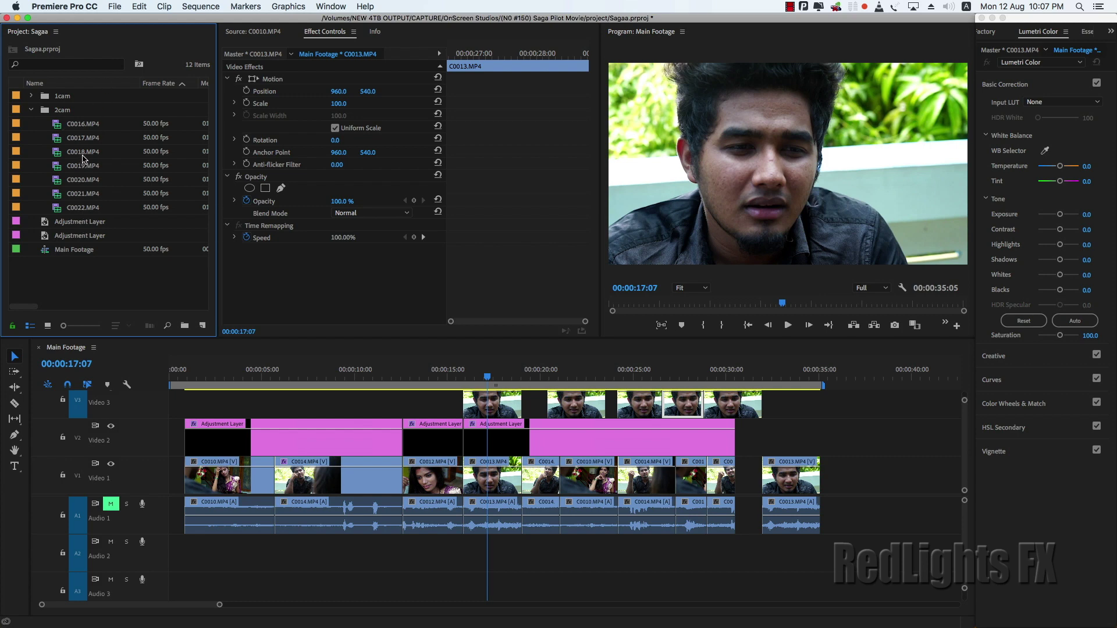
left_click(32, 111)
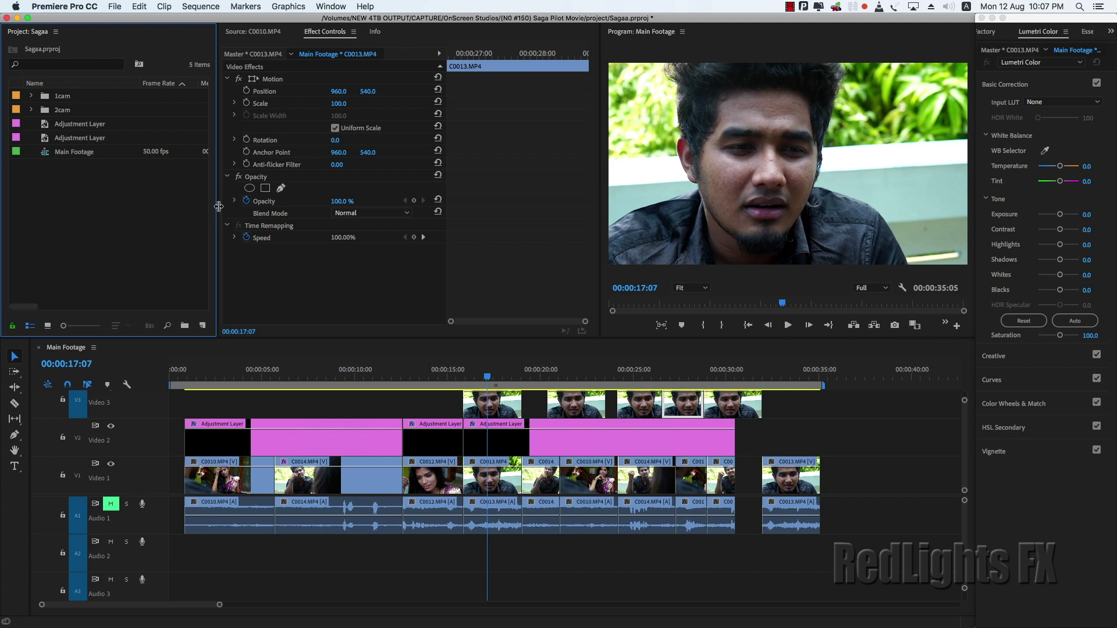
Move all five project items into a new bin named Footage 1.
left_click_drag(219, 210, 268, 210)
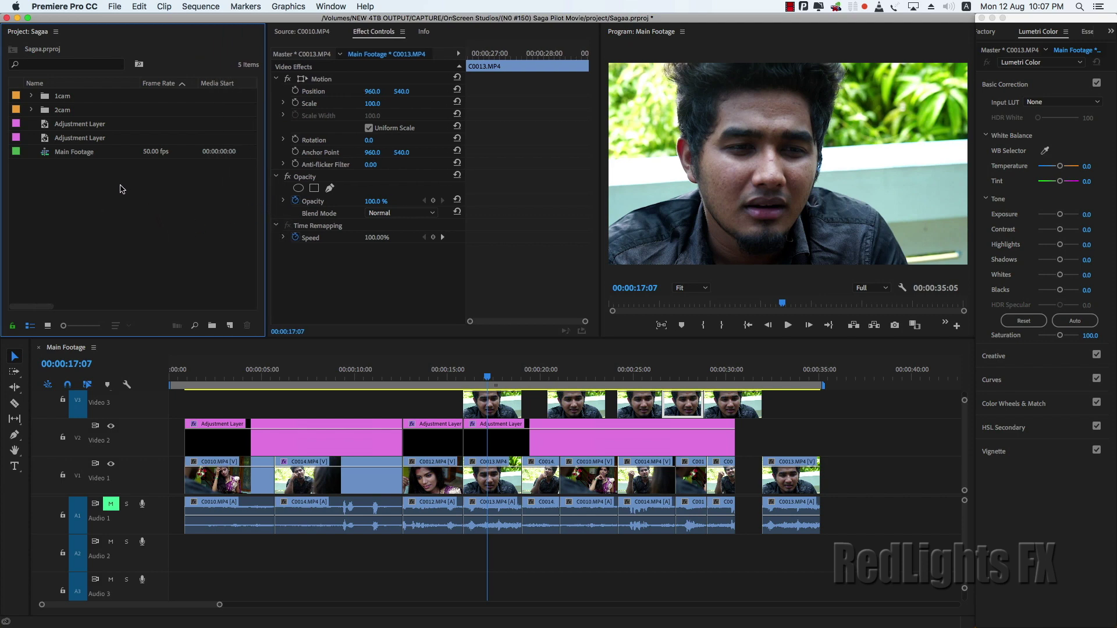
left_click_drag(159, 197, 65, 94)
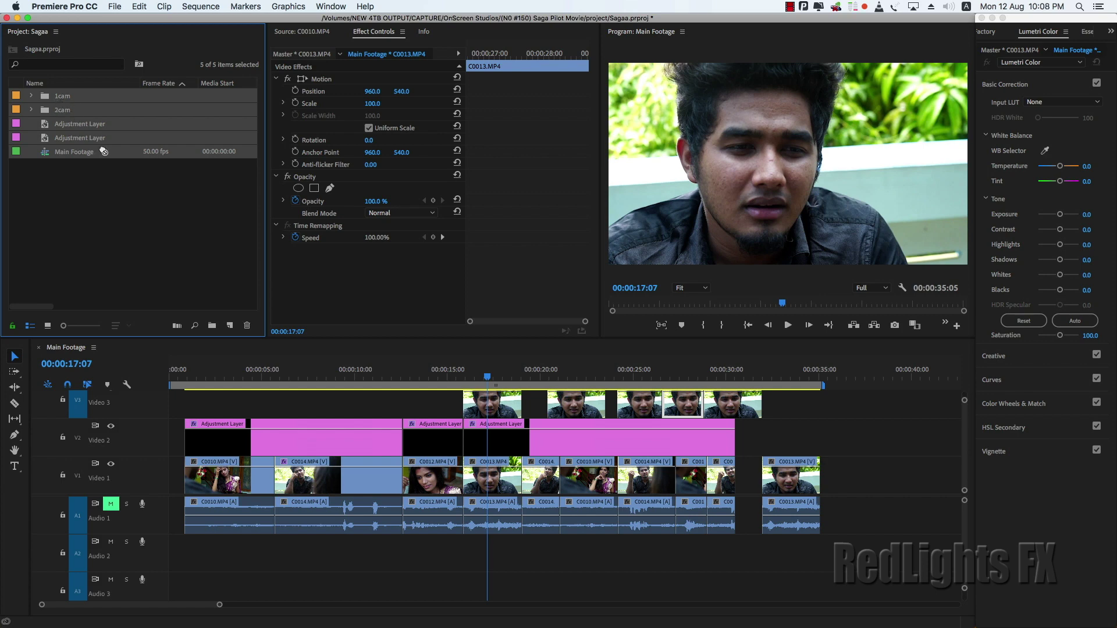
left_click(213, 326)
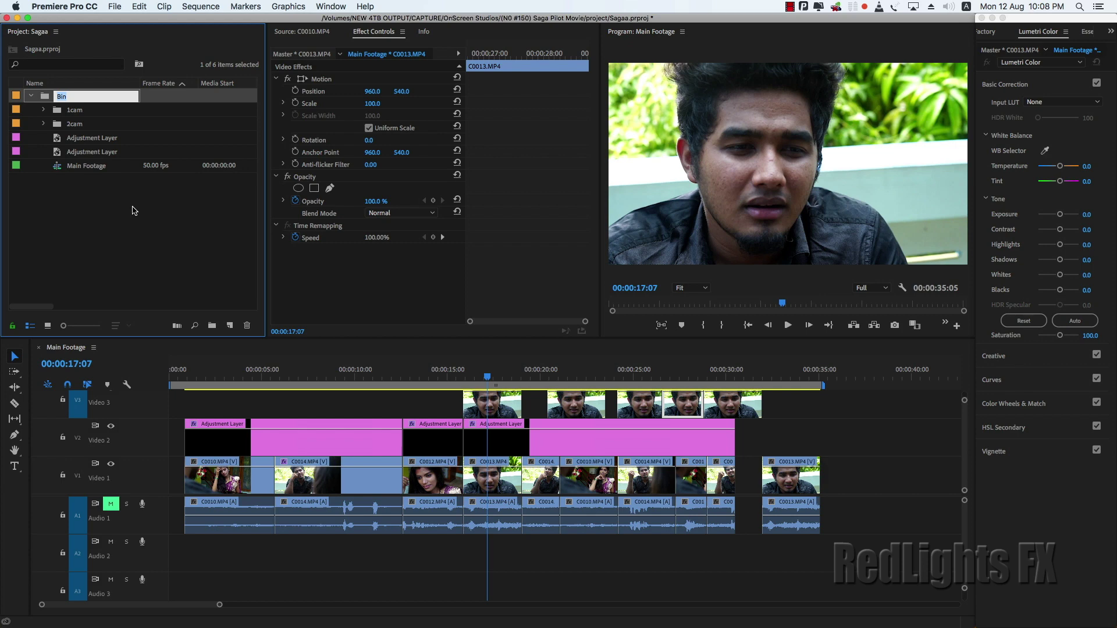
type("Footage 1")
left_click(126, 261)
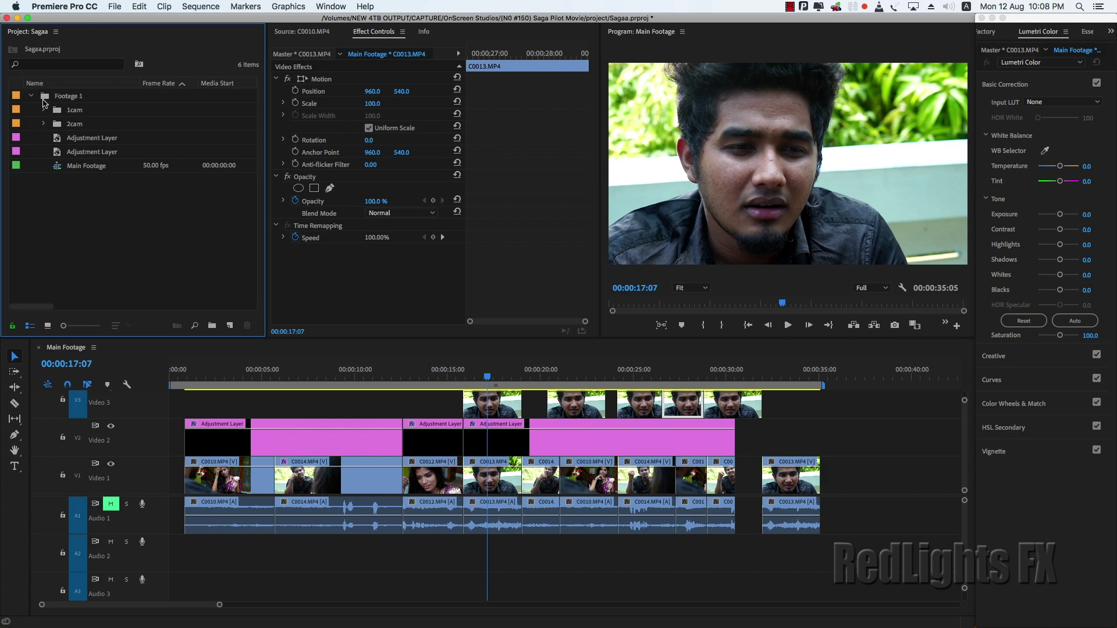
Add an empty bin named 'Bin' and expand Footage 1 to show its contents.
left_click(30, 95)
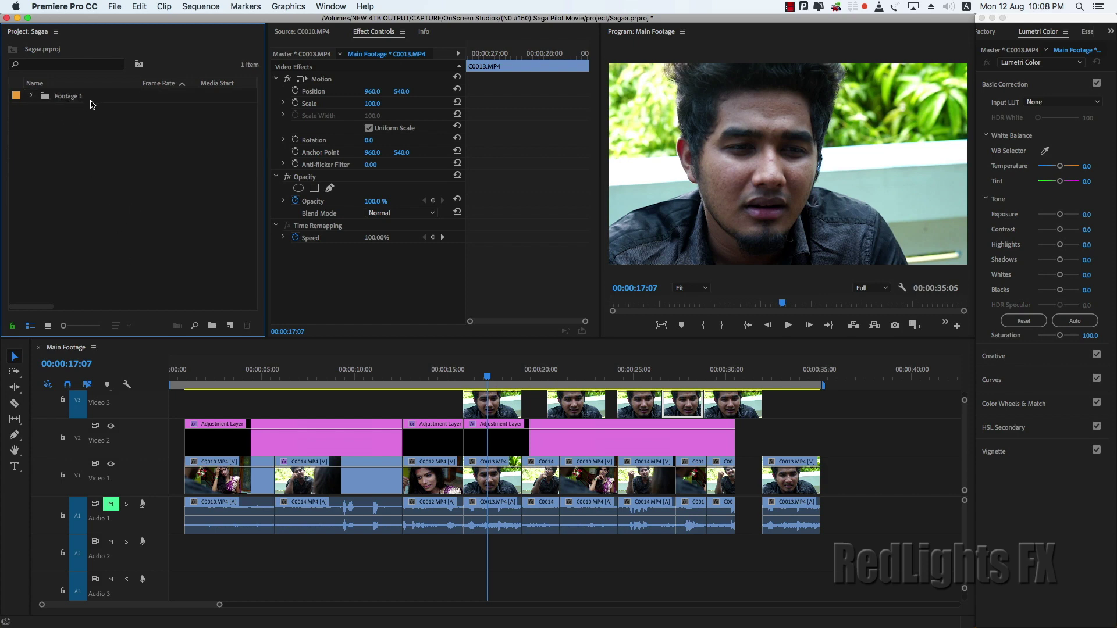
left_click(31, 96)
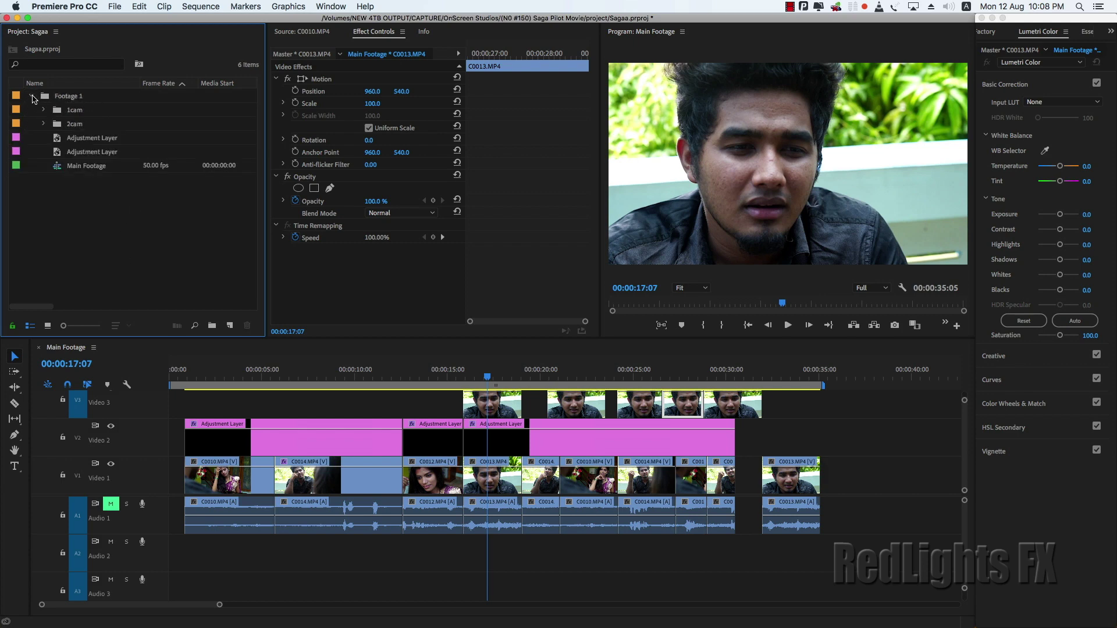
left_click(31, 96)
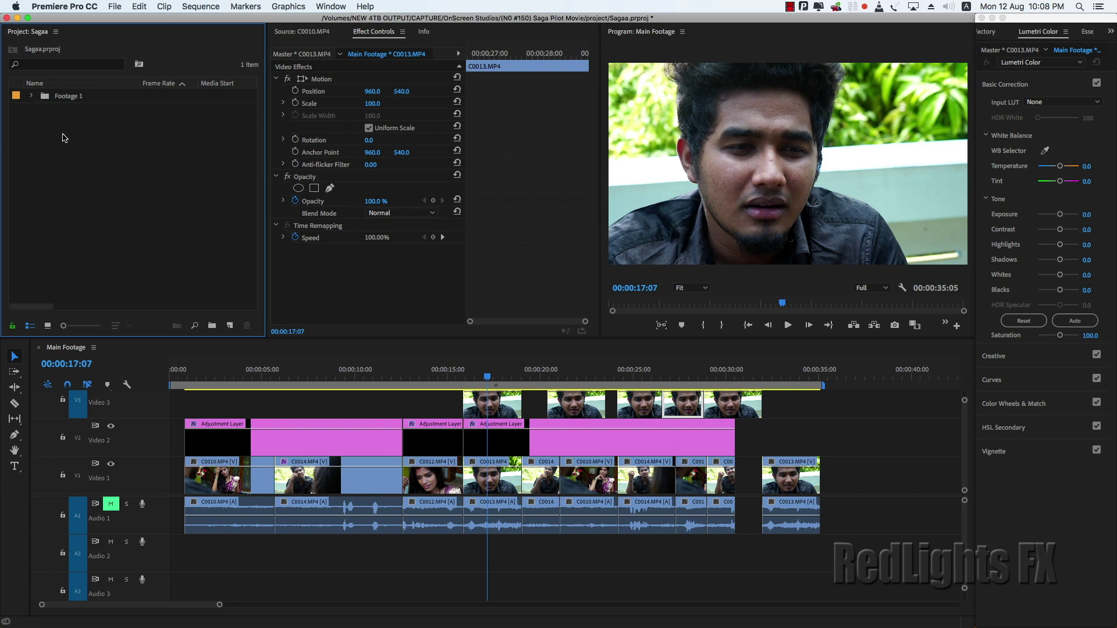
left_click(213, 325)
left_click(64, 131)
left_click(32, 110)
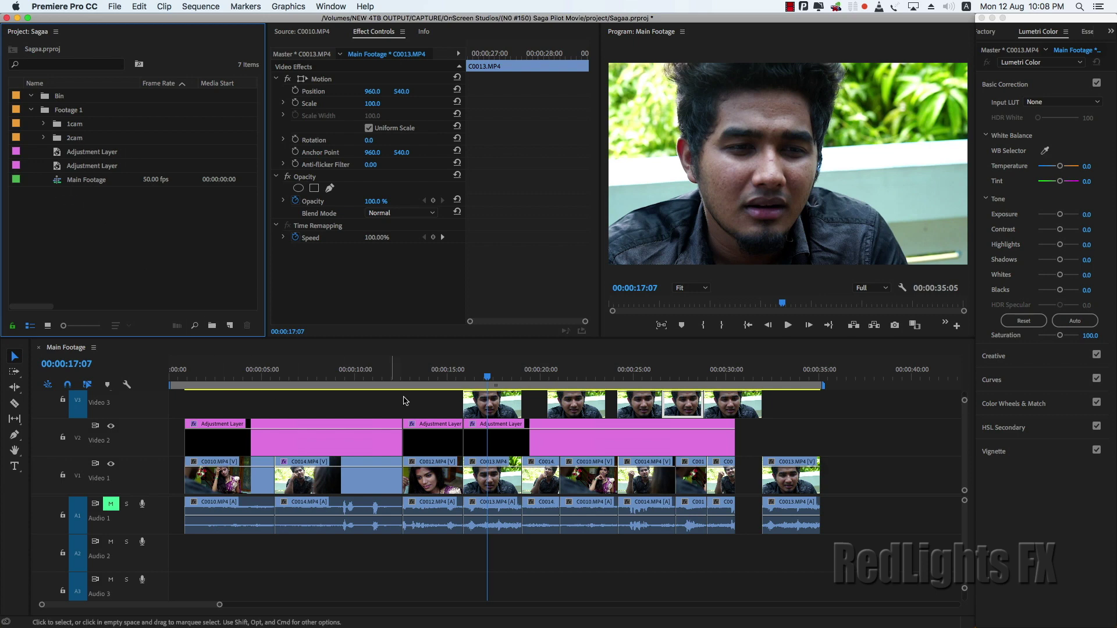
Label the 1cam bin green.
left_click(337, 486)
left_click(343, 440)
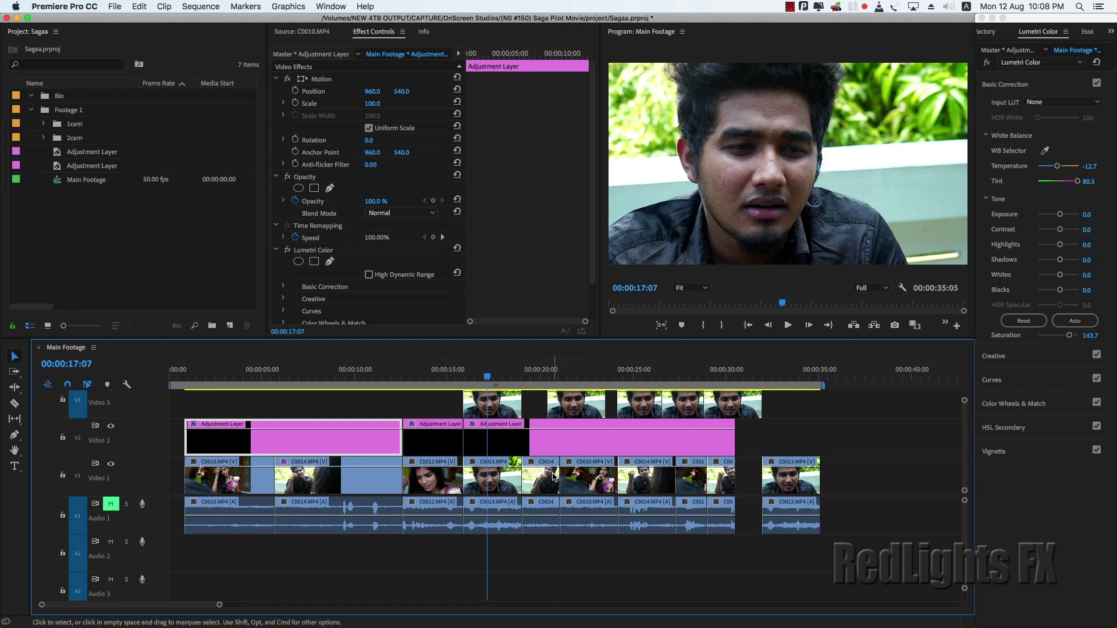
left_click(71, 128)
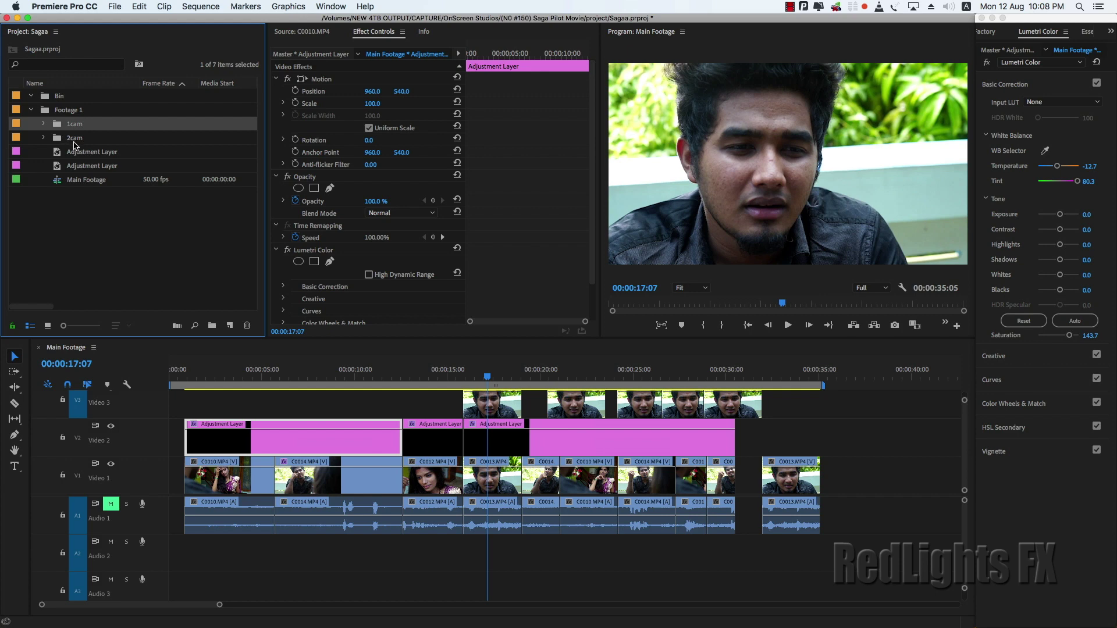
left_click_drag(70, 133, 36, 123)
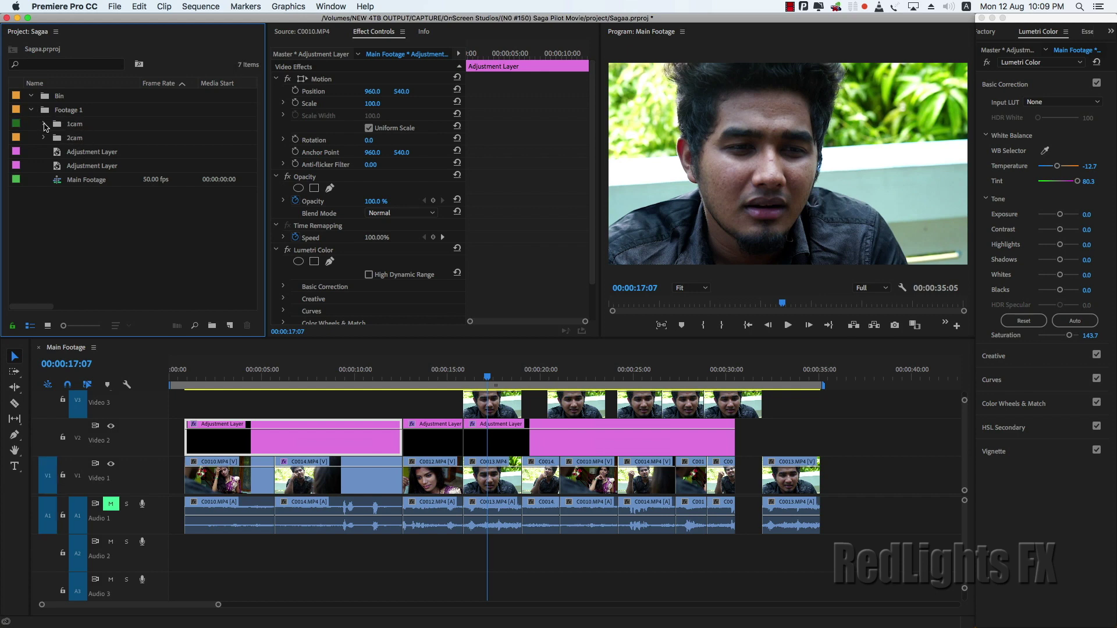
Expand 1cam > CLIP, select all its camera clips and give them the Green label.
left_click(66, 127)
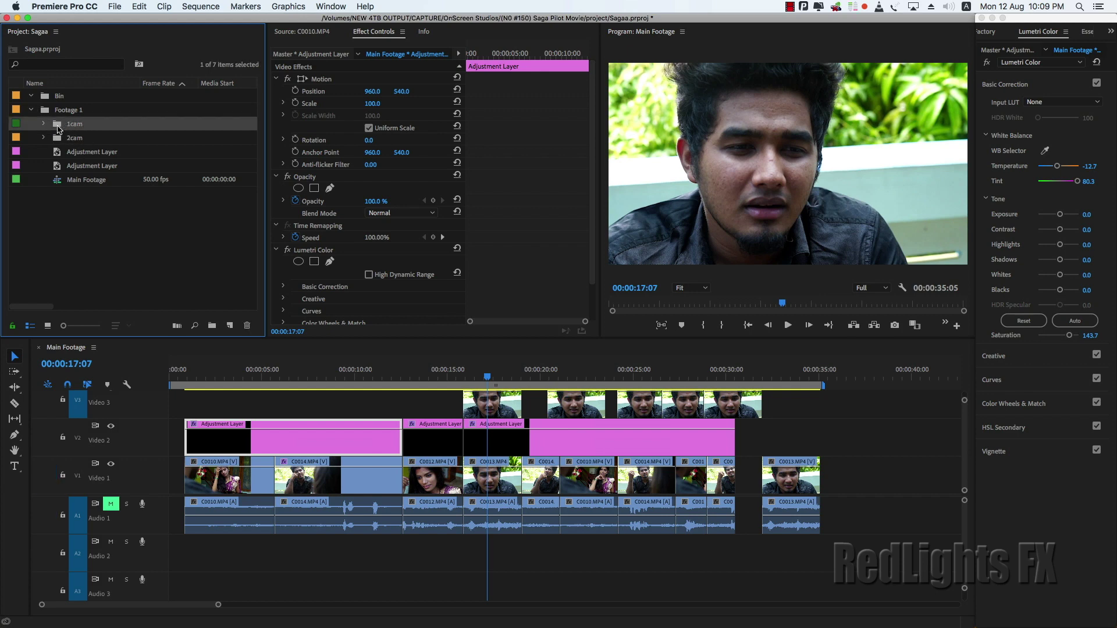
left_click(43, 124)
left_click(55, 138)
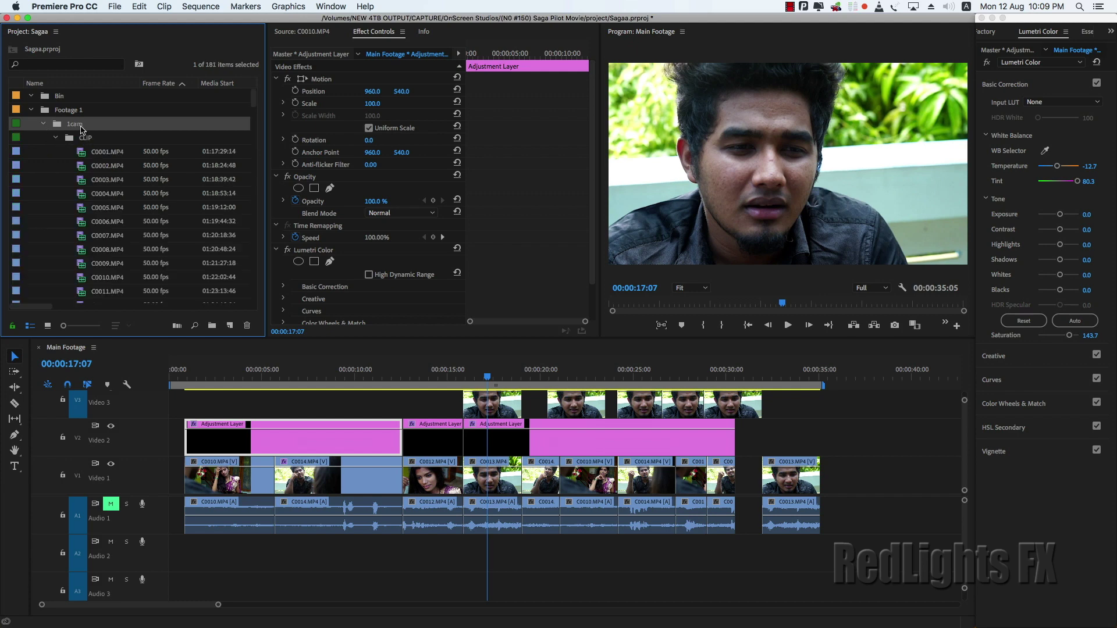
scroll(114, 207, "down", 20)
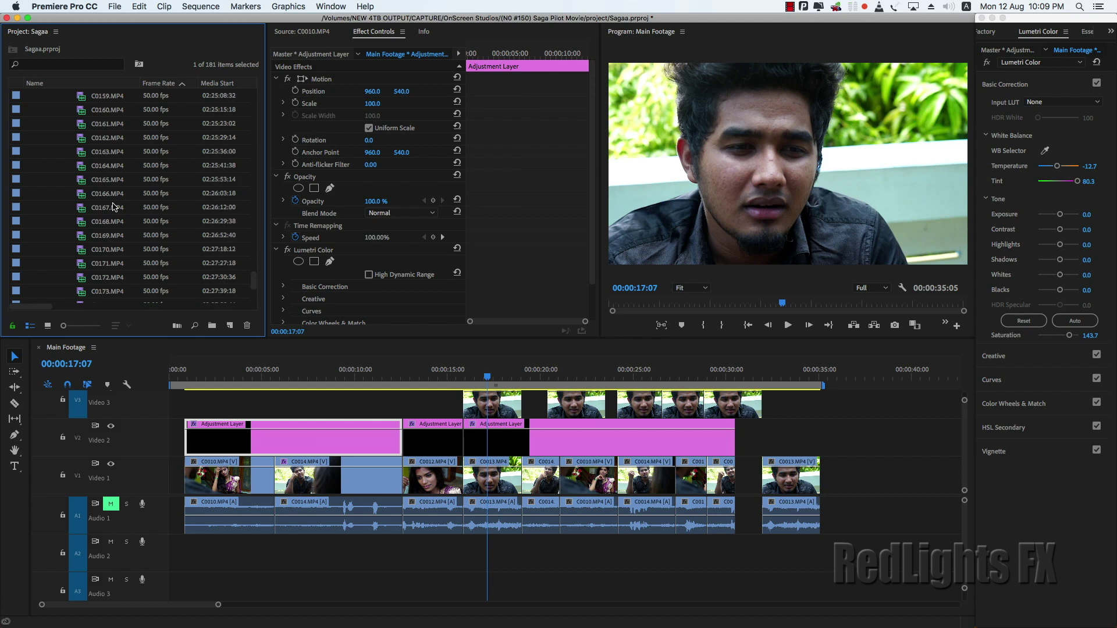
scroll(115, 208, "down", 4)
left_click(115, 238, "shift")
right_click(113, 178)
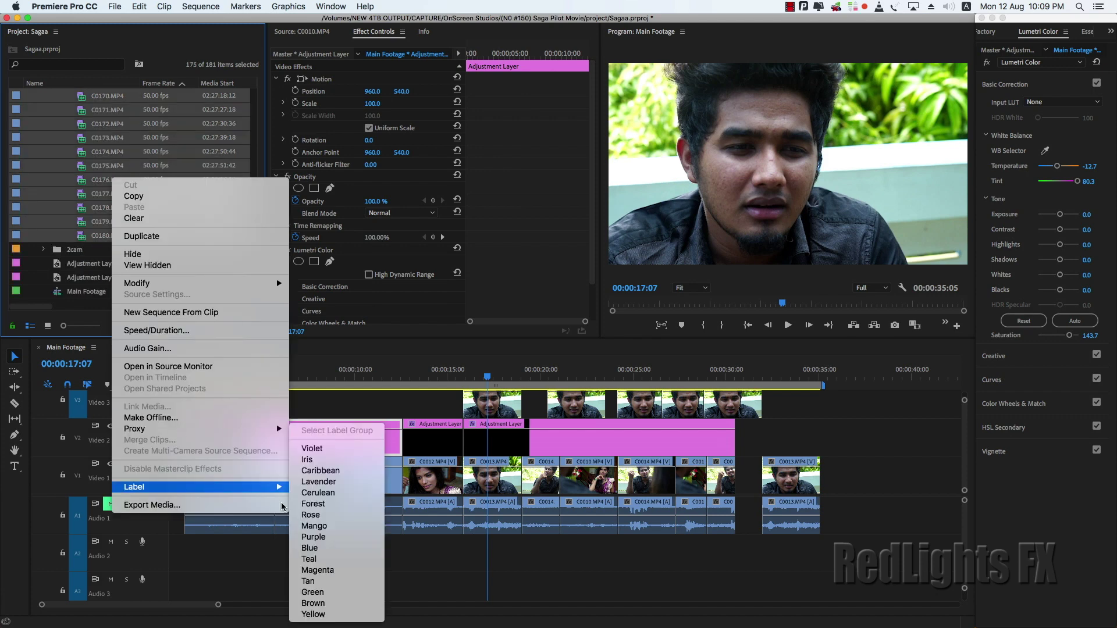
mouse_move(269, 485)
left_click(312, 592)
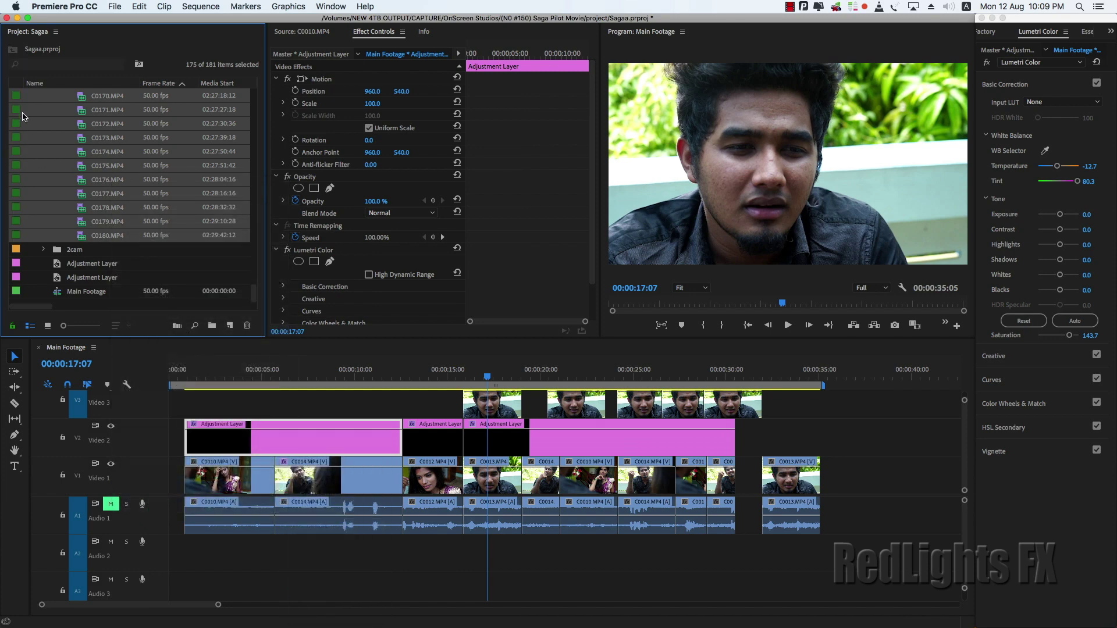
Deselect all project items and select clip C0154.
key("super+shift+a")
scroll(97, 167, "up", 5)
left_click(99, 153)
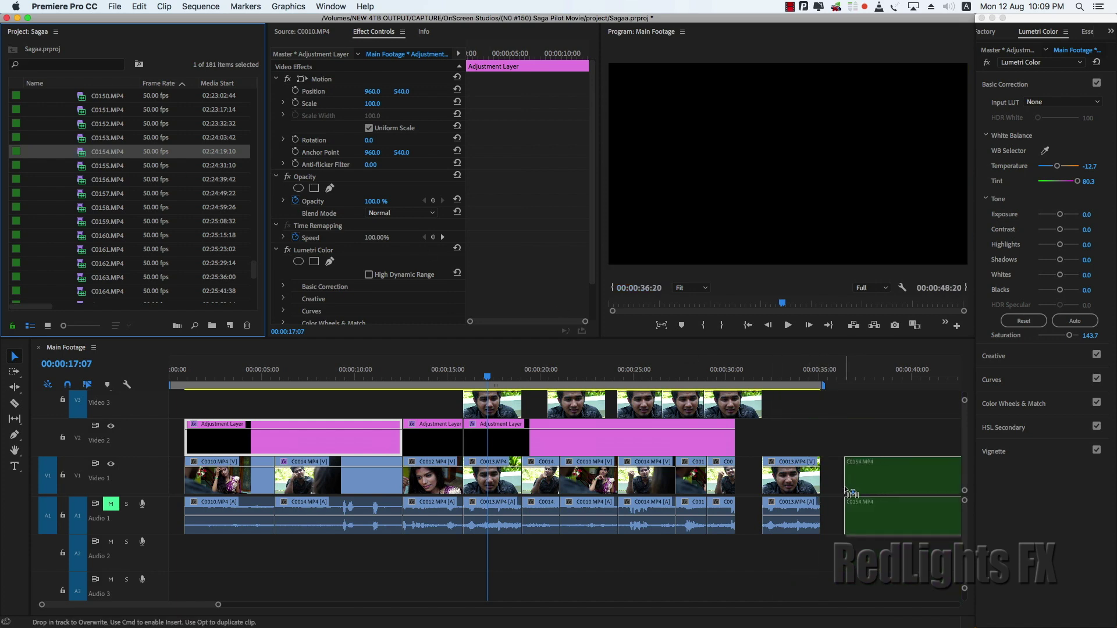
Add C0154 to the end of Video 1 and pan the timeline to show it.
left_click_drag(427, 254, 873, 489)
left_click(884, 381)
key("h")
left_click_drag(901, 431, 343, 430)
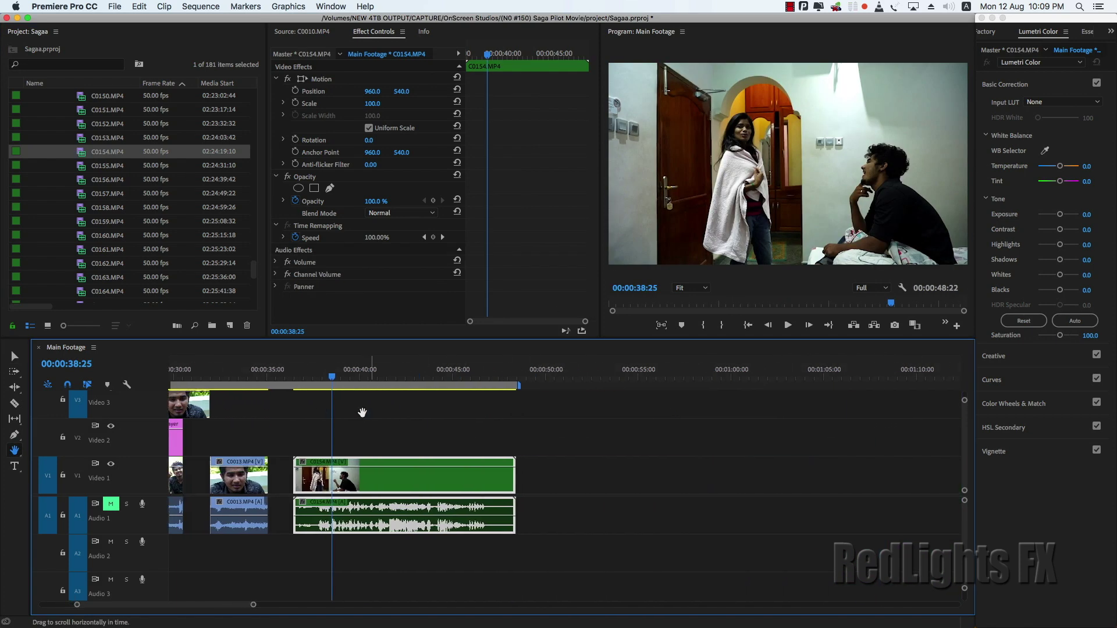
Collapse 1cam, expand 2cam and give all the 2cam clips the Yellow label.
scroll(196, 223, "up", 10)
scroll(151, 192, "up", 10)
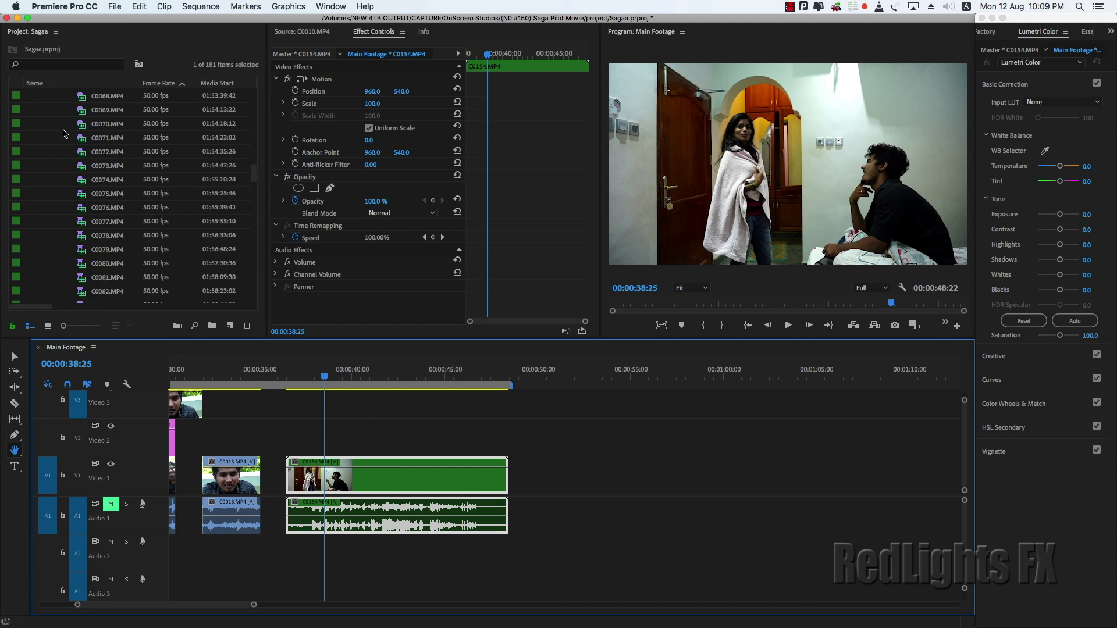
scroll(105, 163, "up", 10)
scroll(61, 129, "up", 10)
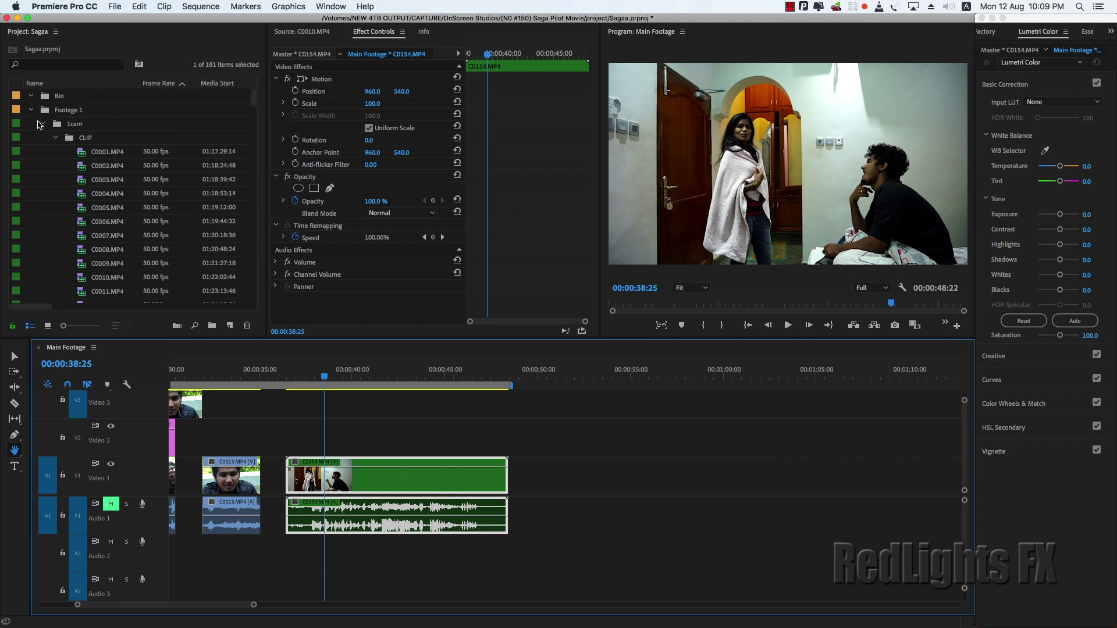
left_click(40, 124)
left_click(43, 137)
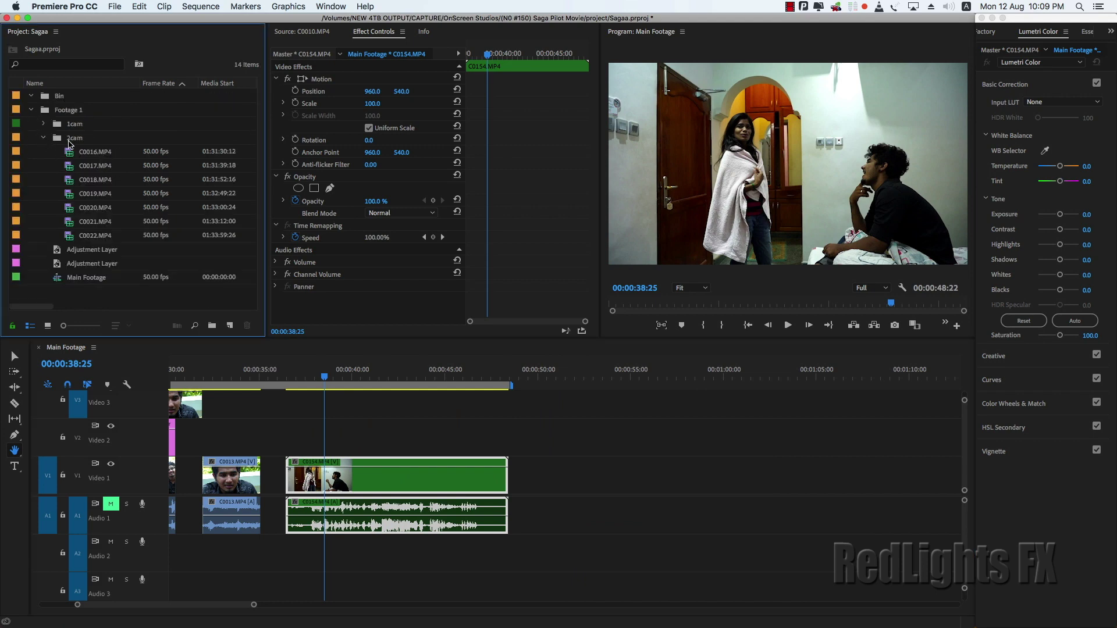
left_click(69, 142)
left_click(103, 239, "shift")
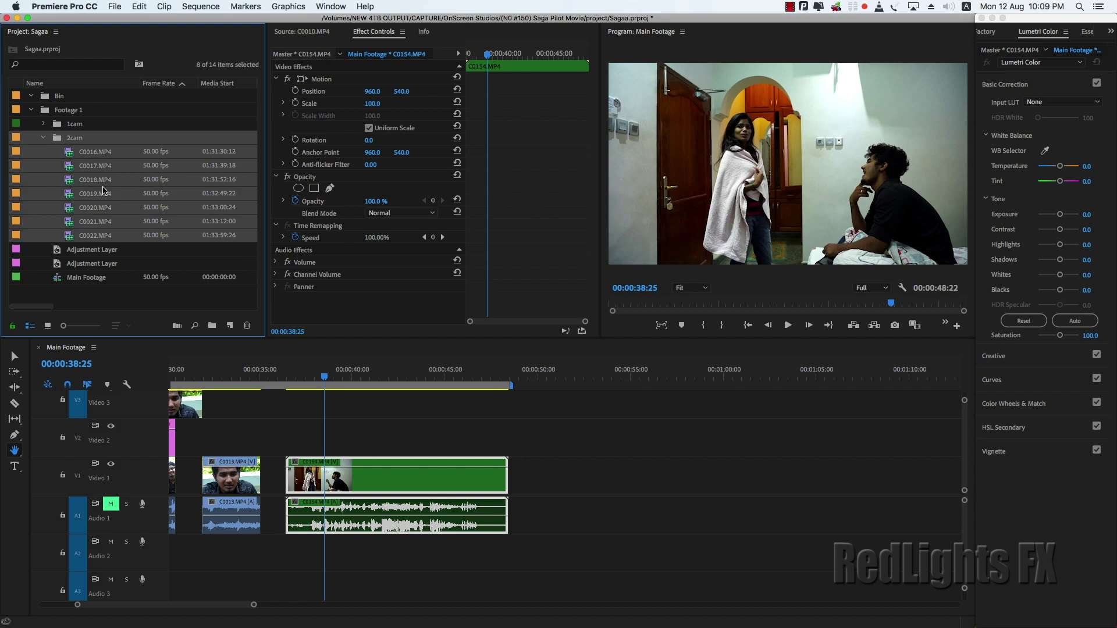
right_click(104, 190)
mouse_move(197, 501)
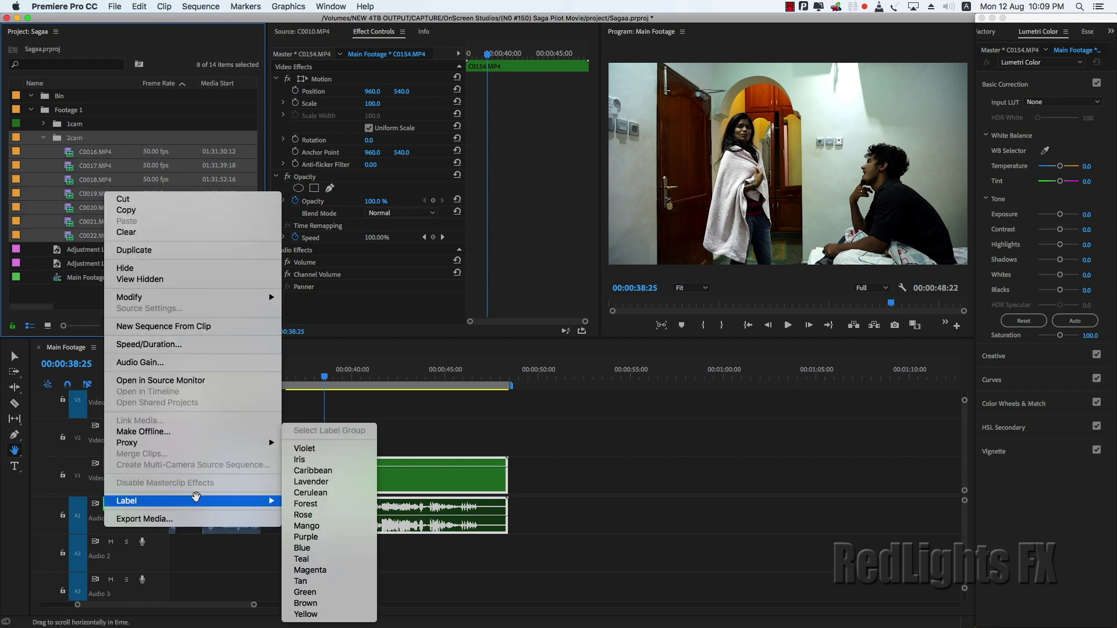
left_click(314, 612)
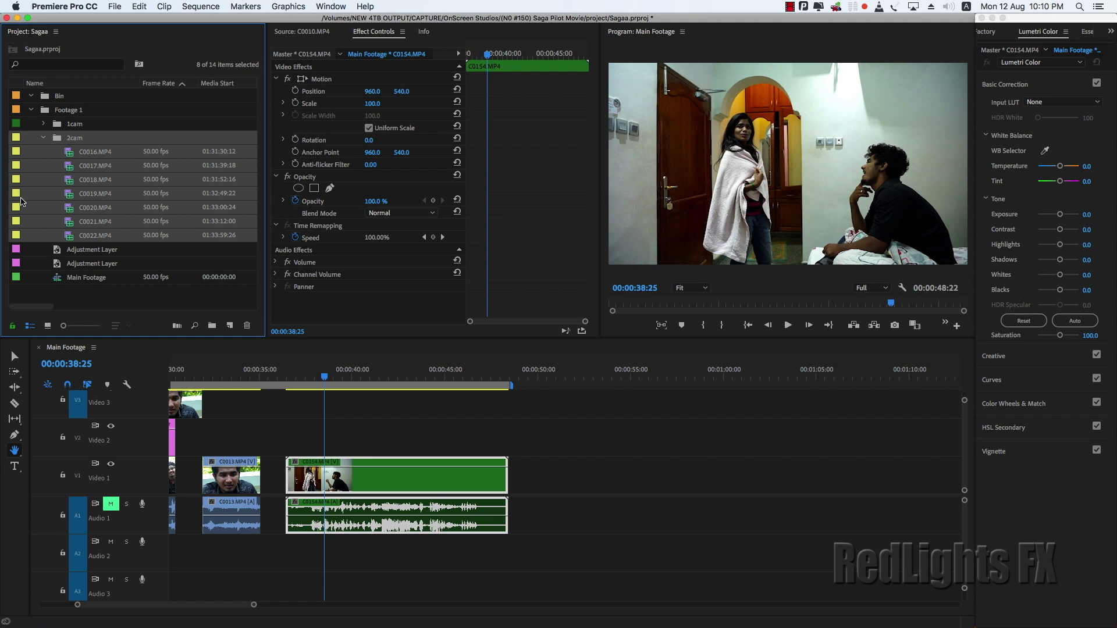
Place C0019 on Video 2 near 00:00:38 and mute the Audio 2 track.
left_click(84, 200)
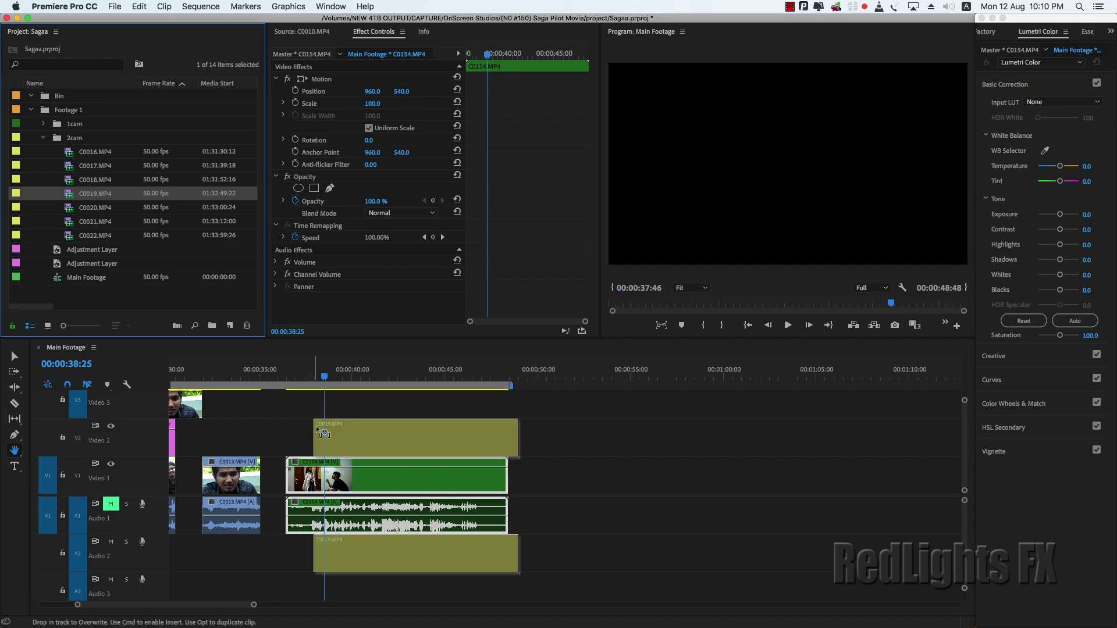
left_click_drag(258, 343, 473, 451)
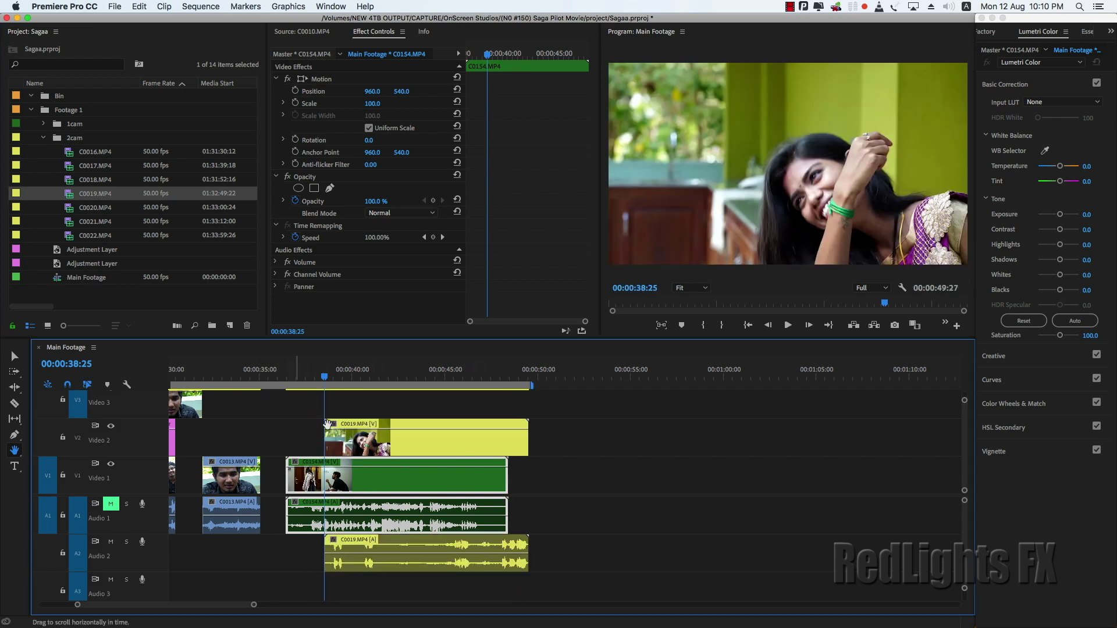
left_click(310, 375)
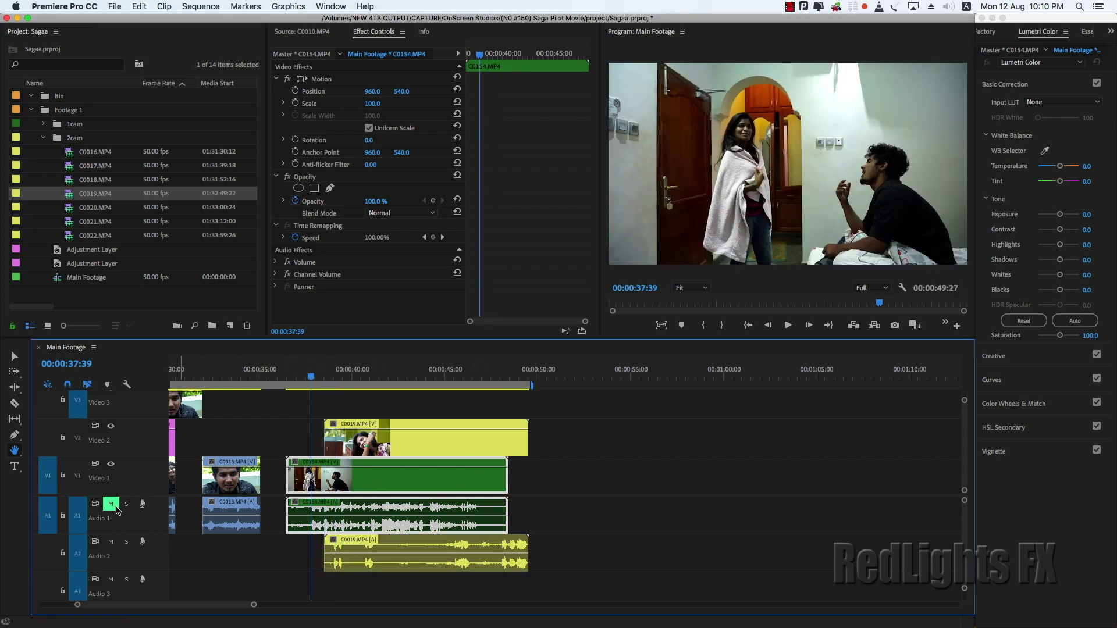
left_click(111, 541)
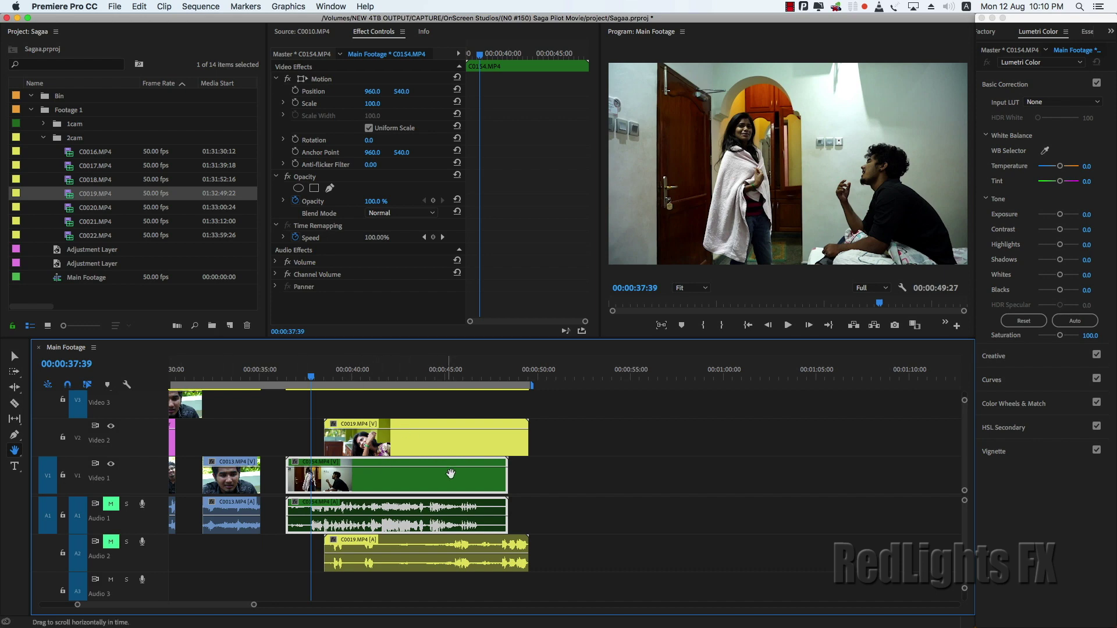
Deselect C0154 and scrub through the new C0019 shot to preview it.
key("v")
left_click(538, 488)
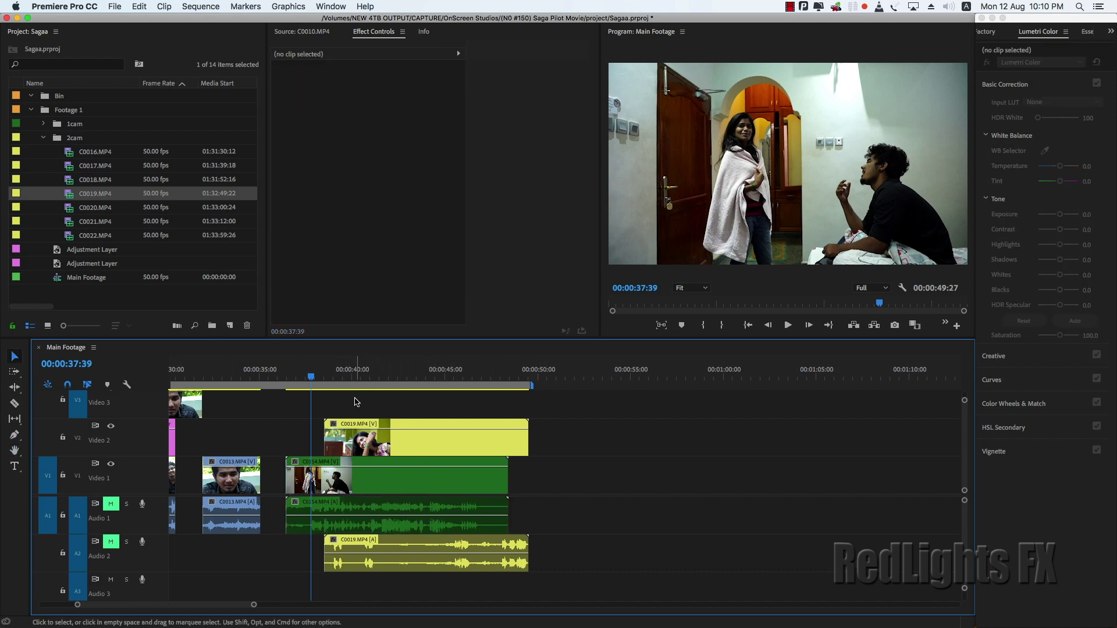
left_click_drag(357, 375, 483, 375)
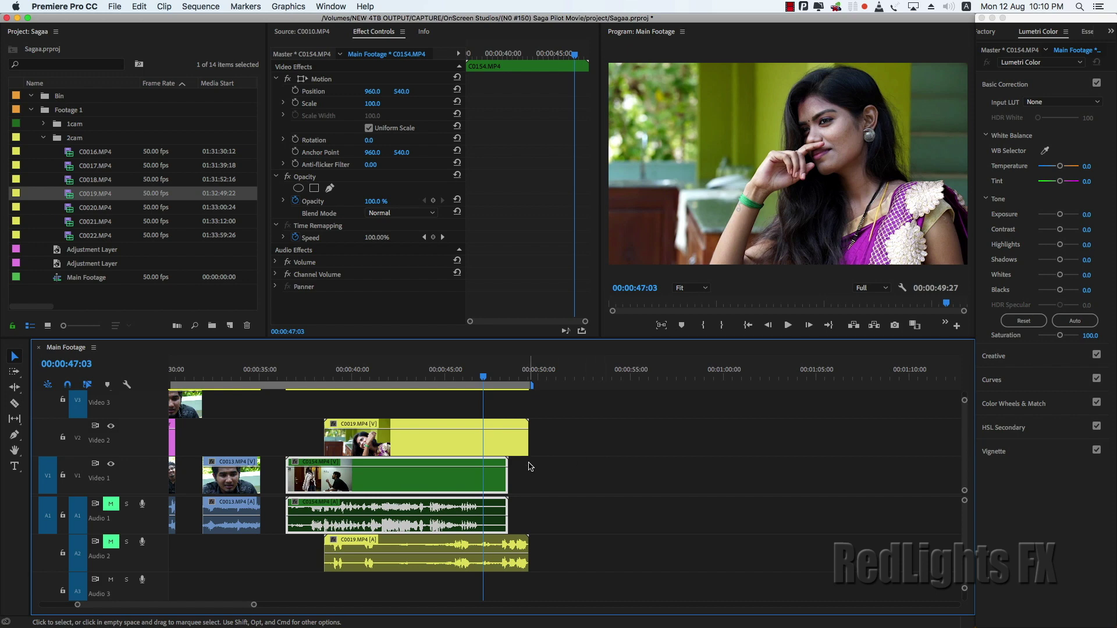
left_click_drag(357, 378, 307, 378)
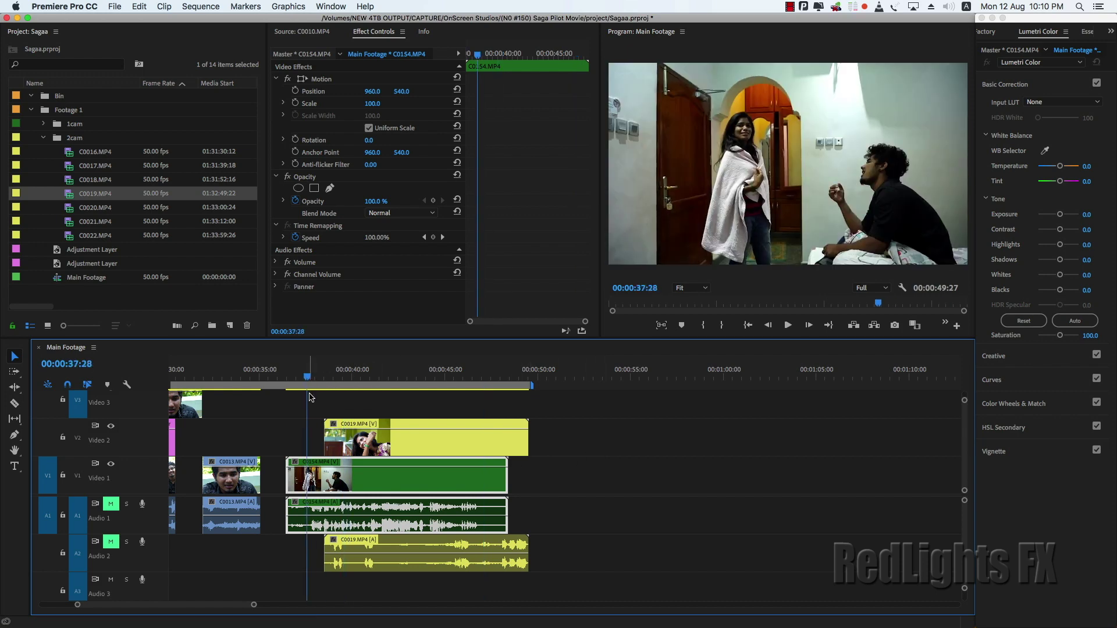